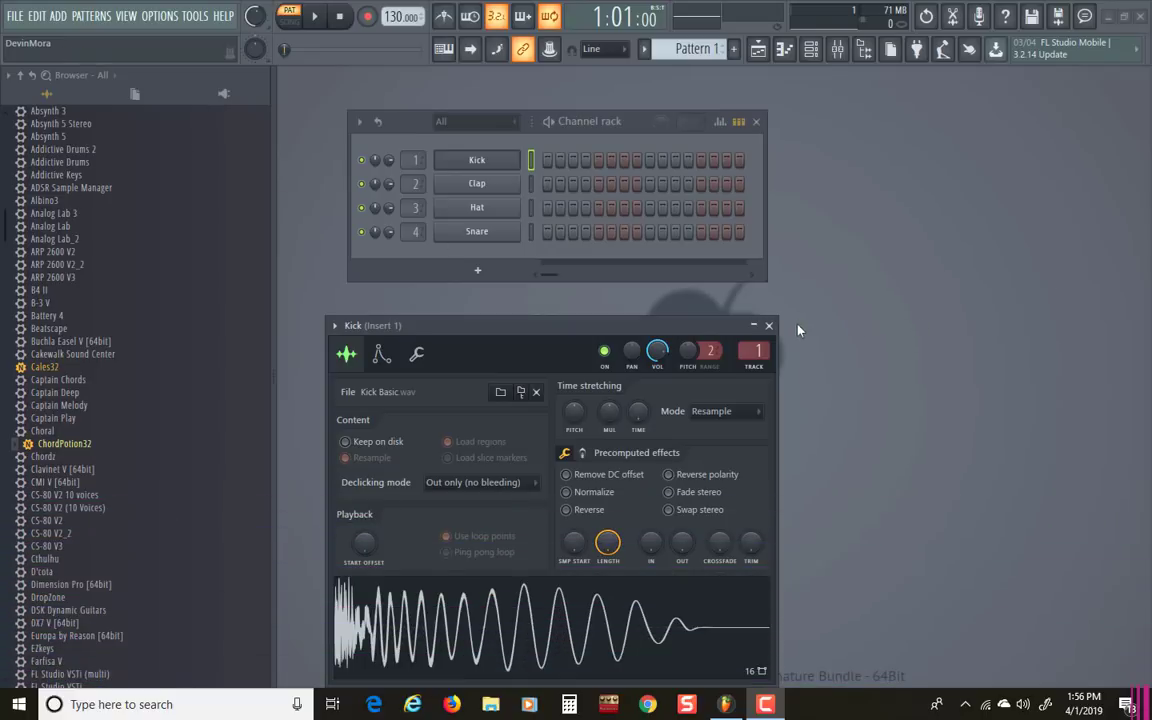
Close the Kick sampler and add ChordPotion32 as a new channel routed to mixer track 5.
{"action": "left_click", "coordinate": [769, 325]}
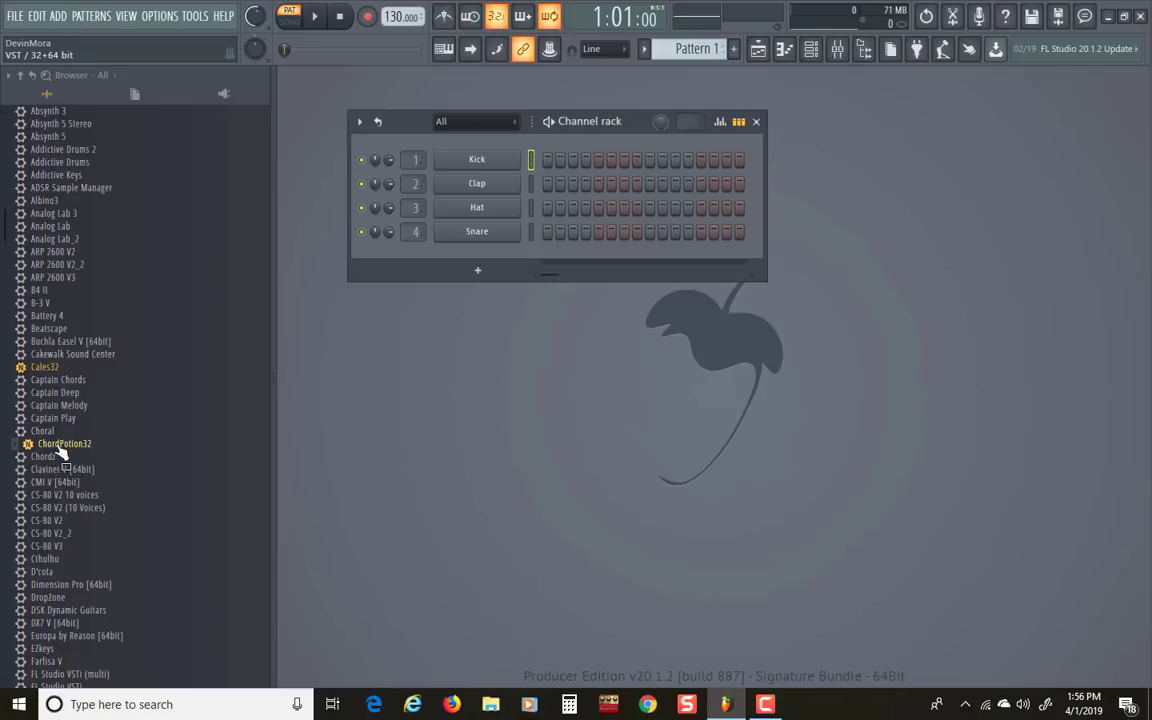
{"action": "left_click_drag", "start_coordinate": [58, 450], "coordinate": [479, 262]}
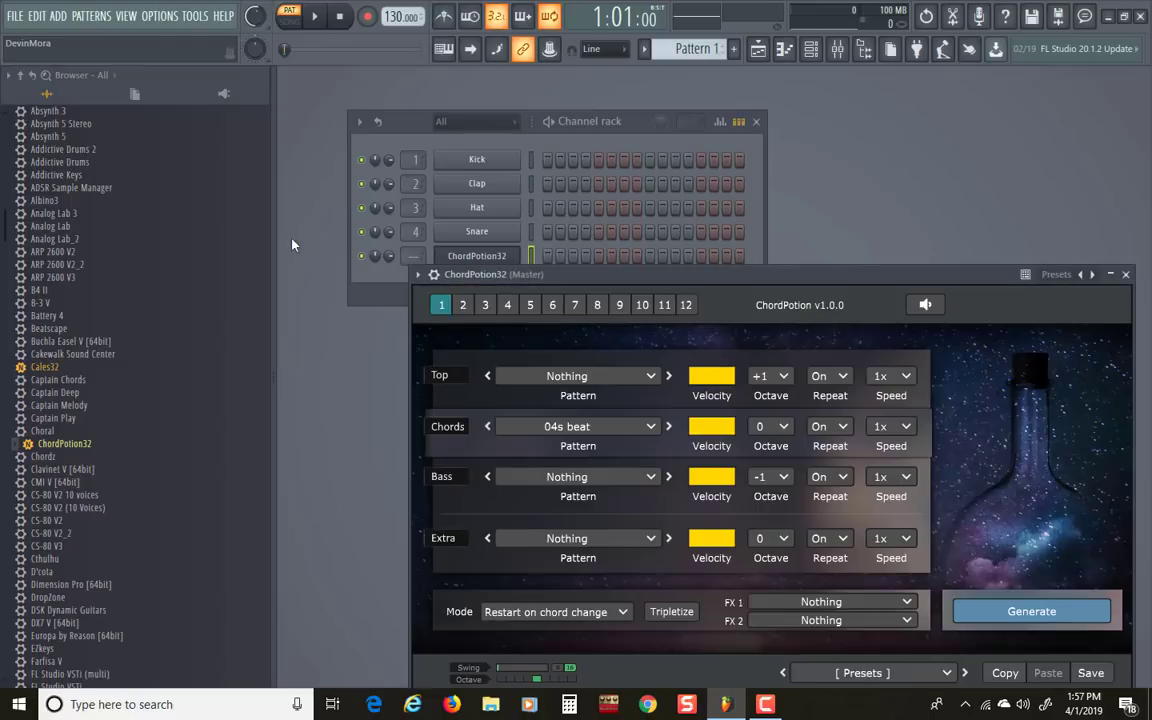
{"action": "left_click_drag", "start_coordinate": [415, 256], "coordinate": [415, 245]}
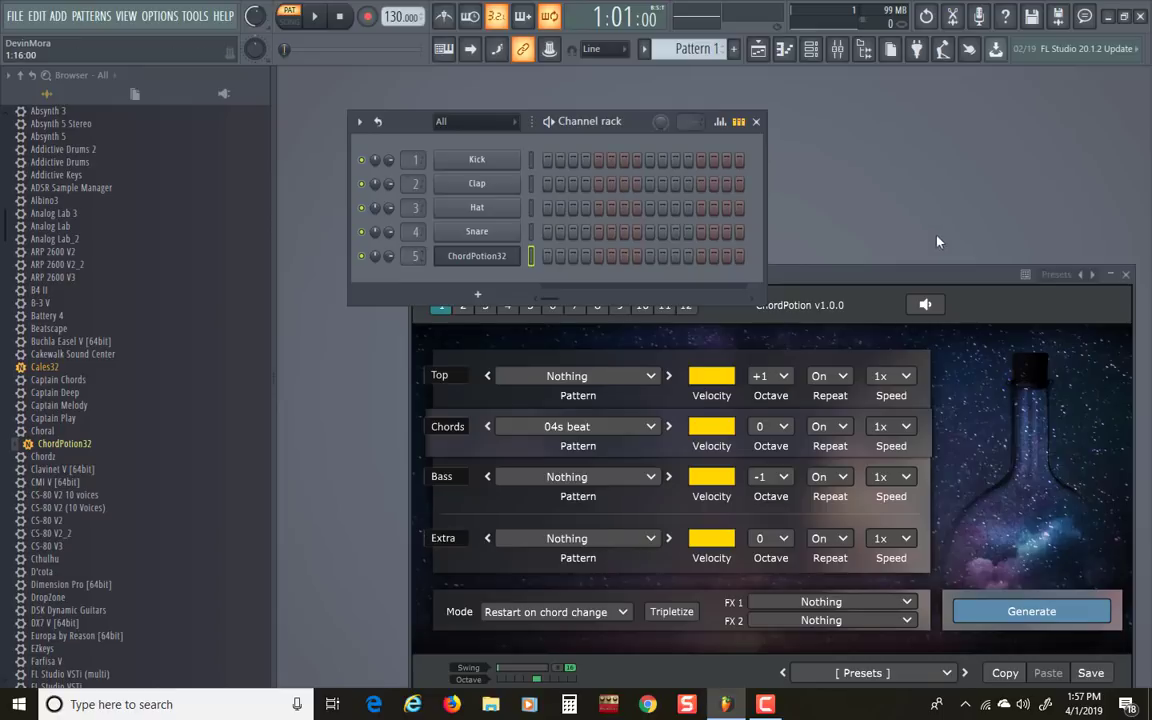
Bring the ChordPotion32 window into view, examine its Top, Chords, Bass and Extra pattern rows, and close it.
{"action": "left_click", "coordinate": [790, 274]}
{"action": "left_click_drag", "start_coordinate": [515, 278], "coordinate": [464, 206]}
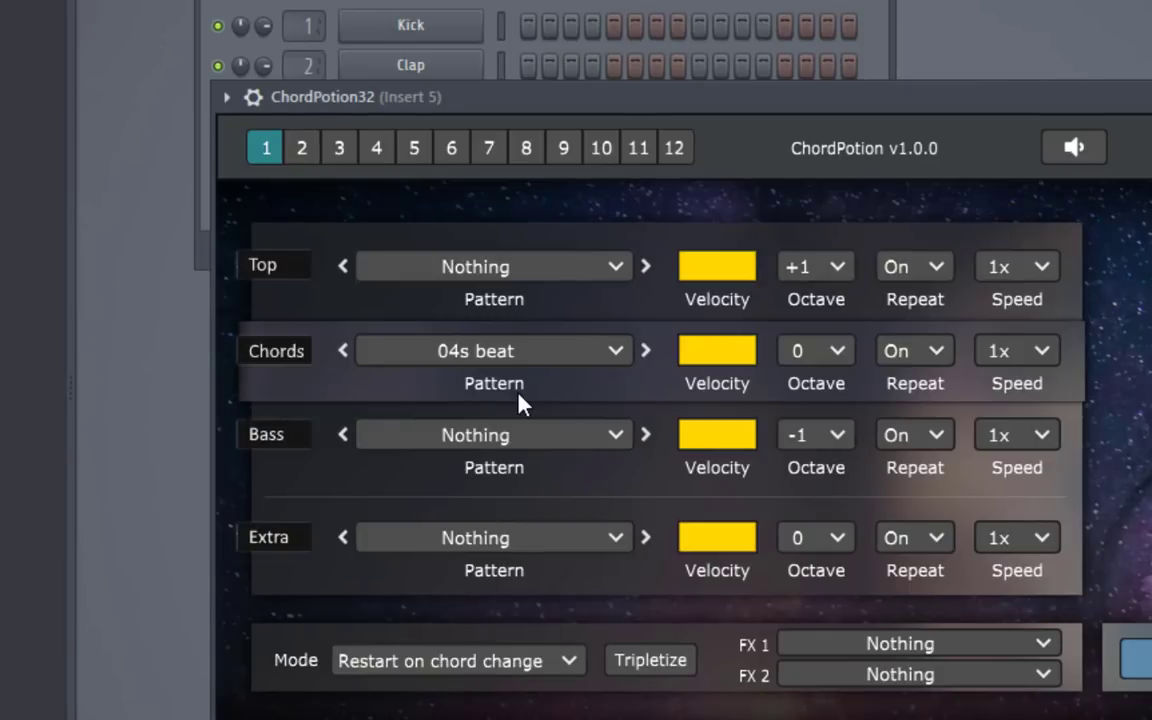
{"action": "left_click_drag", "start_coordinate": [1041, 86], "coordinate": [1003, 130]}
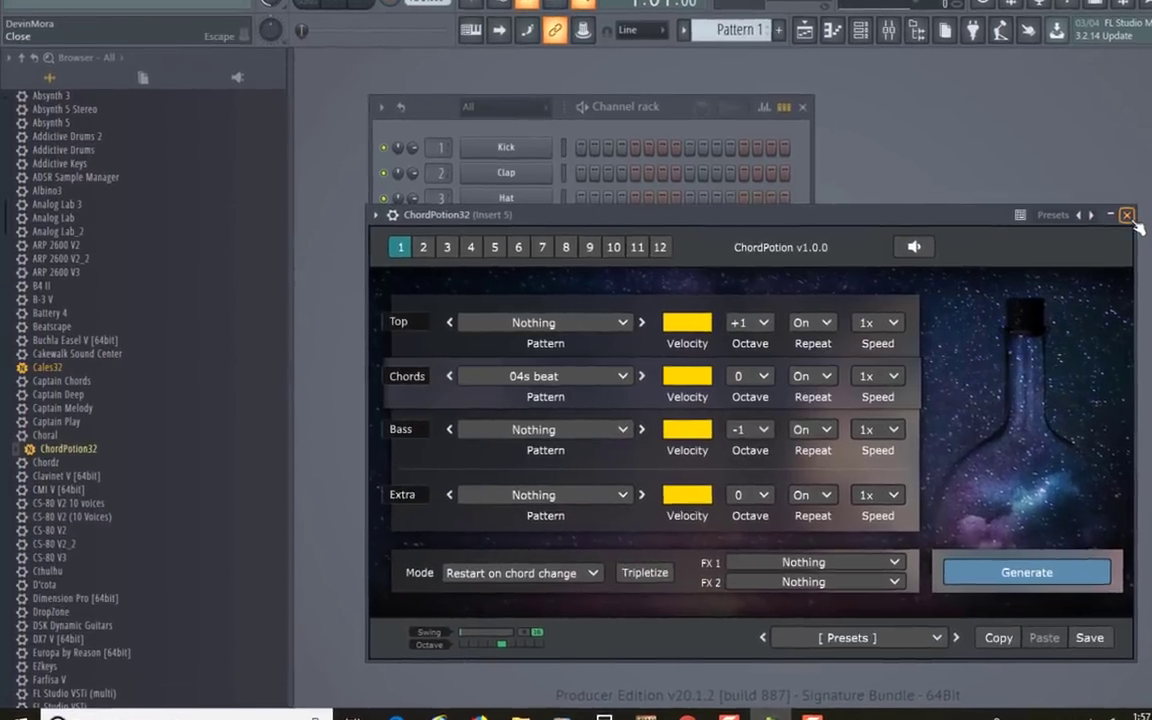
{"action": "left_click", "coordinate": [1062, 223]}
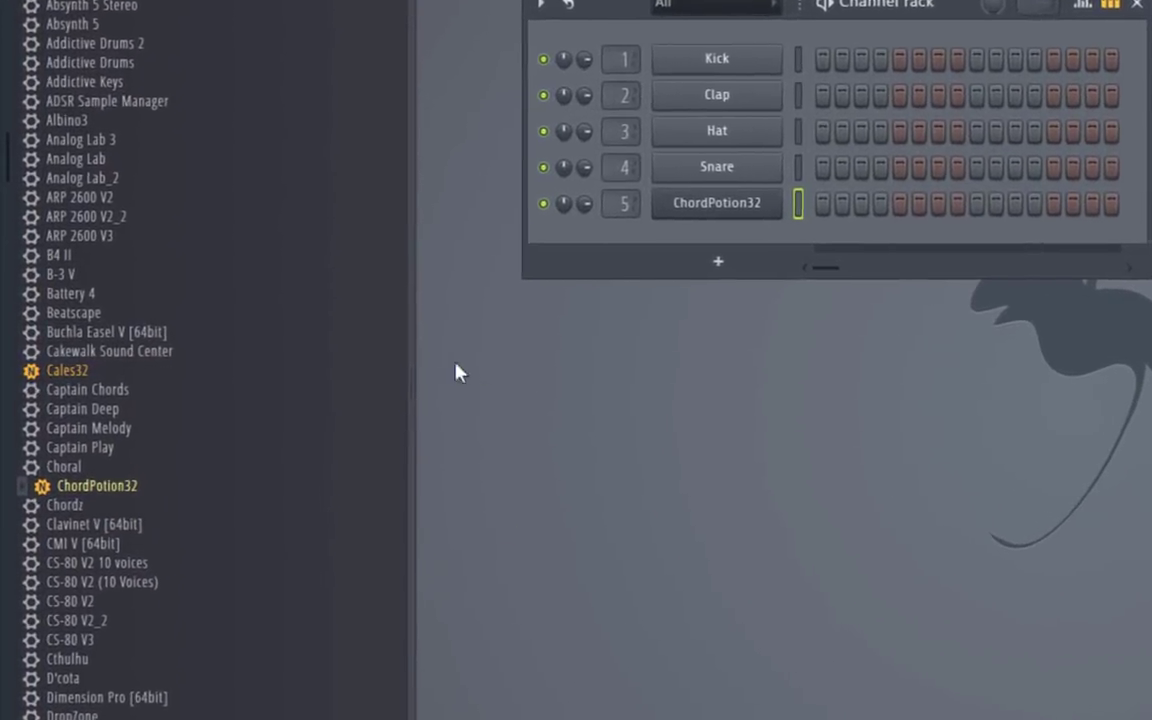
Add Captain Chords as a new channel and start it in the key of E♭ with the Minor scale.
{"action": "left_click_drag", "start_coordinate": [33, 447], "coordinate": [766, 247]}
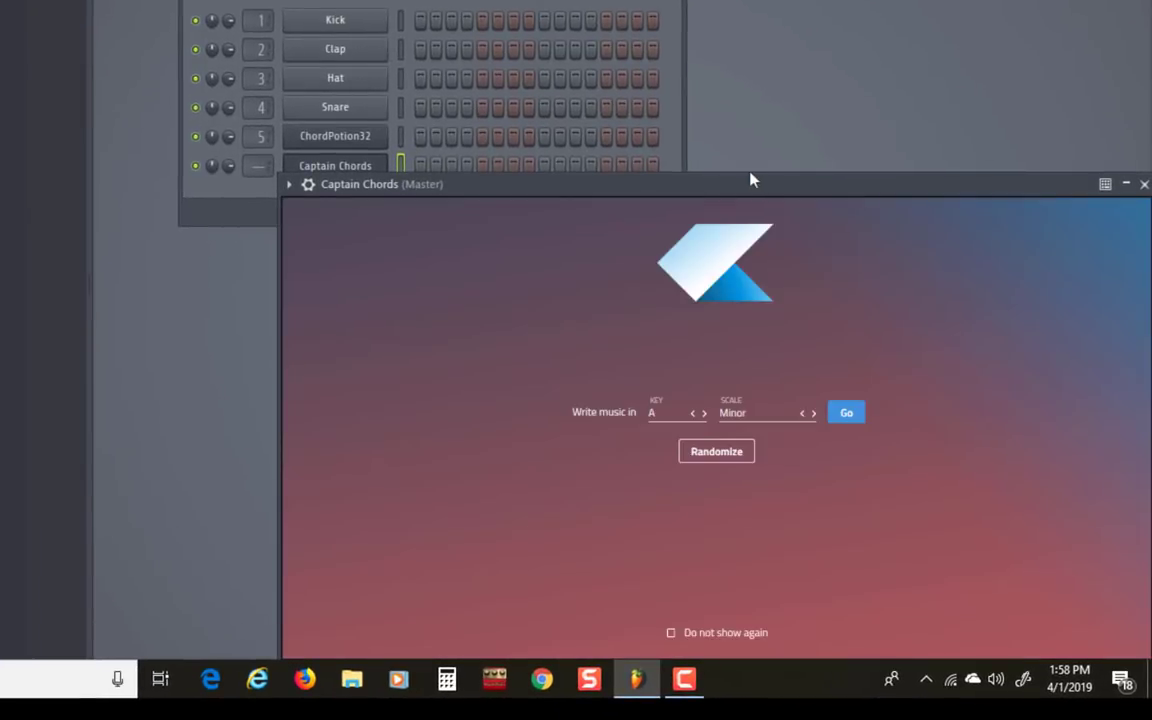
{"action": "left_click_drag", "start_coordinate": [851, 192], "coordinate": [716, 45]}
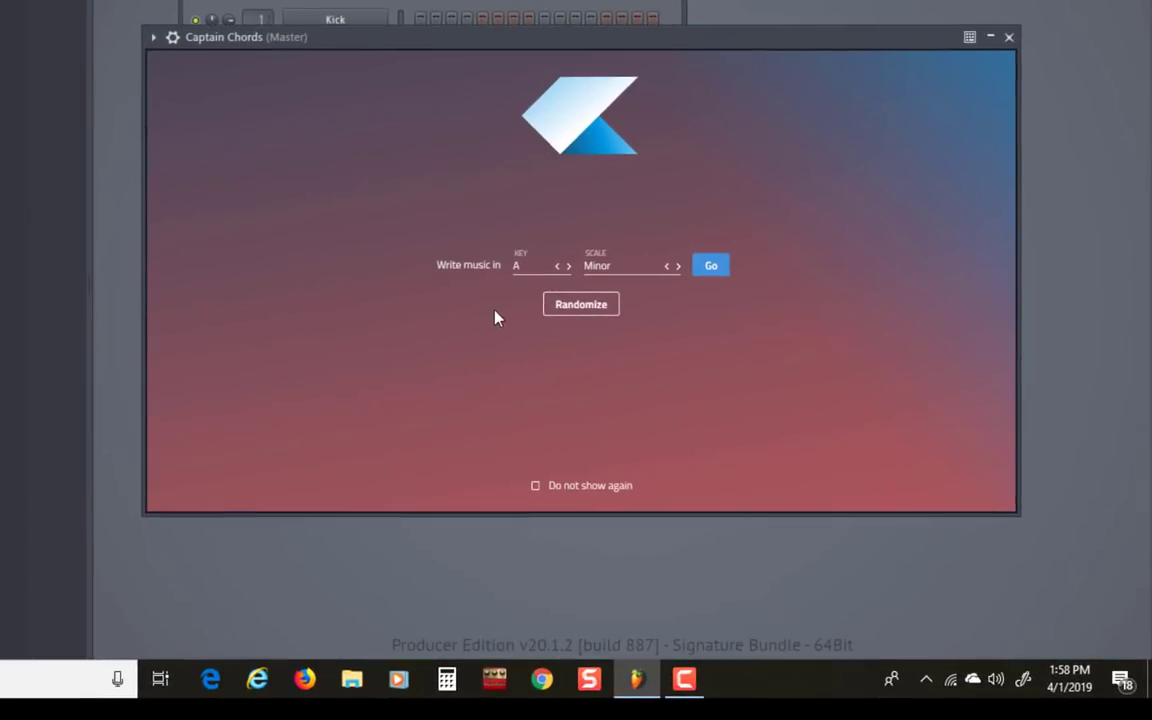
{"action": "left_click", "coordinate": [524, 268]}
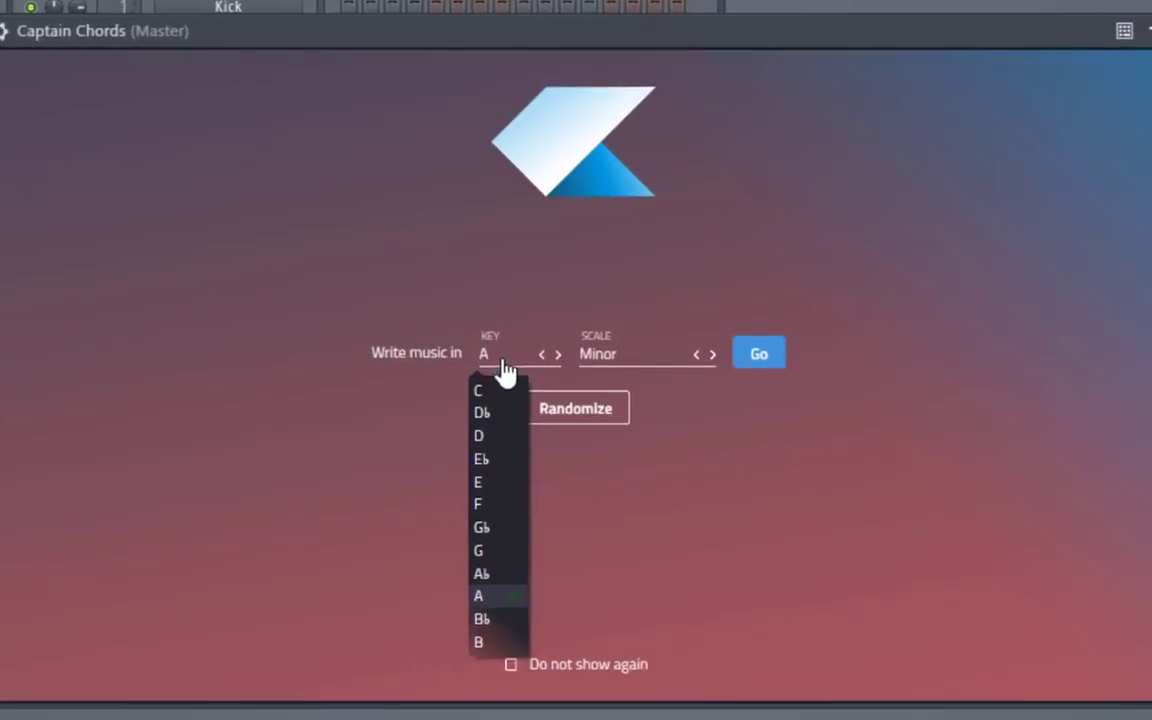
{"action": "left_click", "coordinate": [490, 476]}
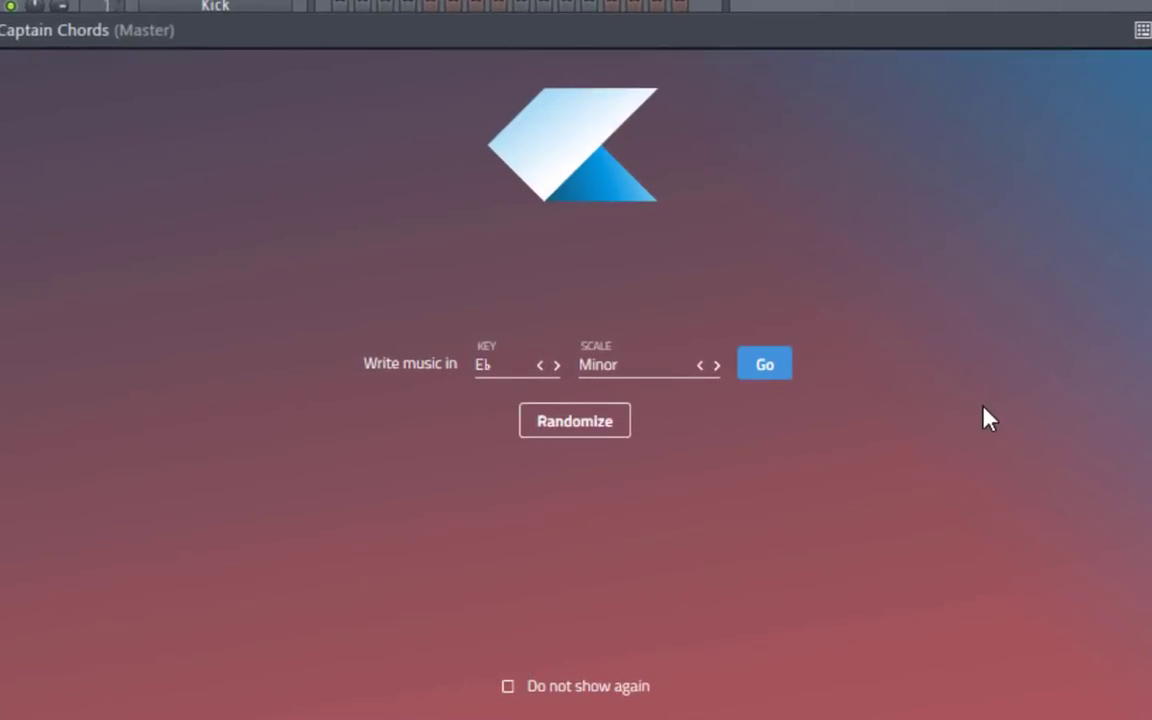
{"action": "left_click", "coordinate": [640, 366]}
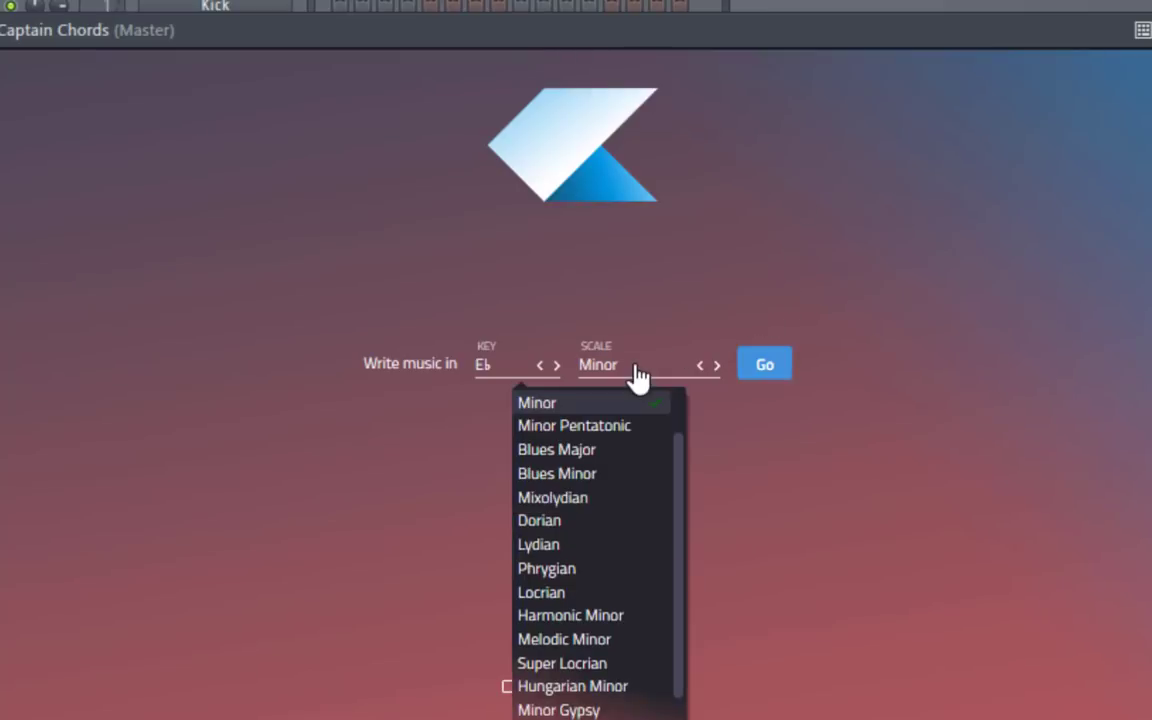
{"action": "left_click", "coordinate": [1108, 364]}
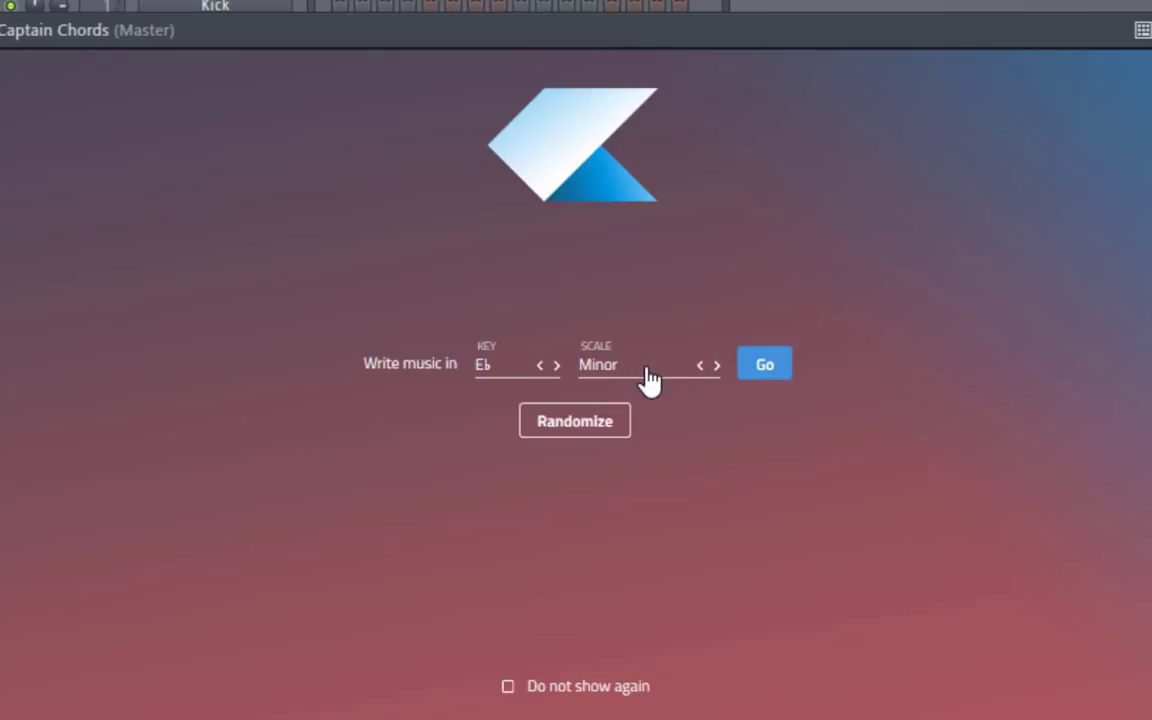
{"action": "left_click", "coordinate": [766, 366]}
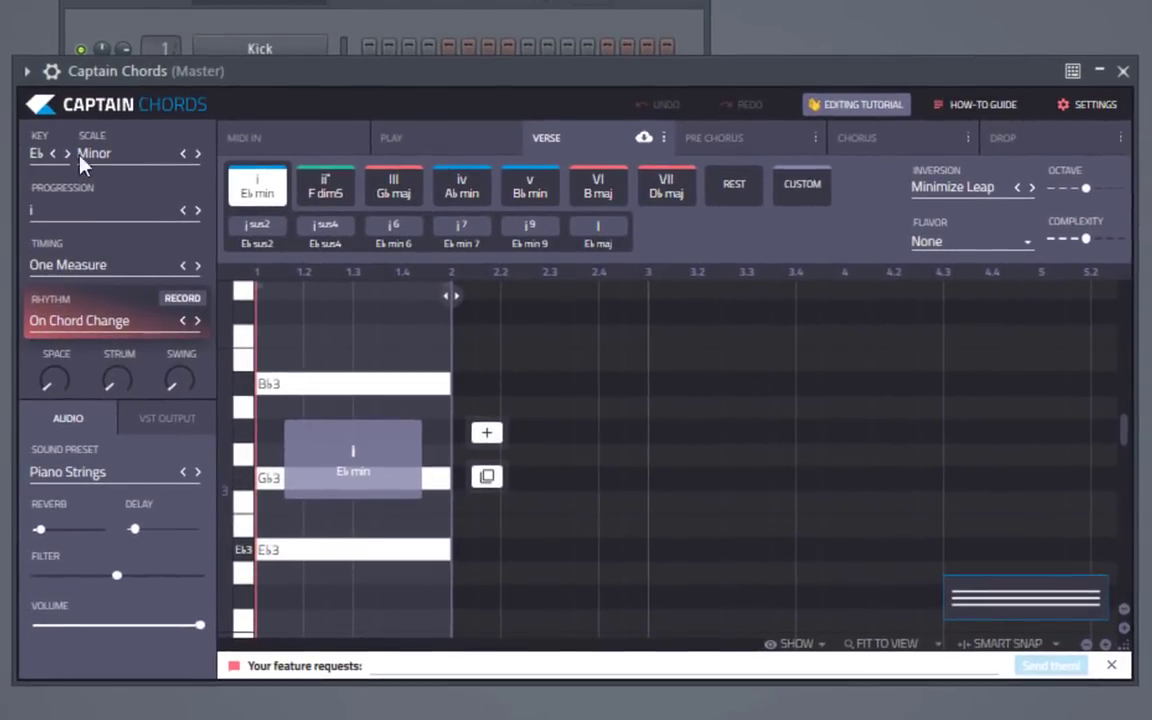
Load the i-VII-IV-III chord progression into the Captain Chords verse.
{"action": "left_click", "coordinate": [92, 213]}
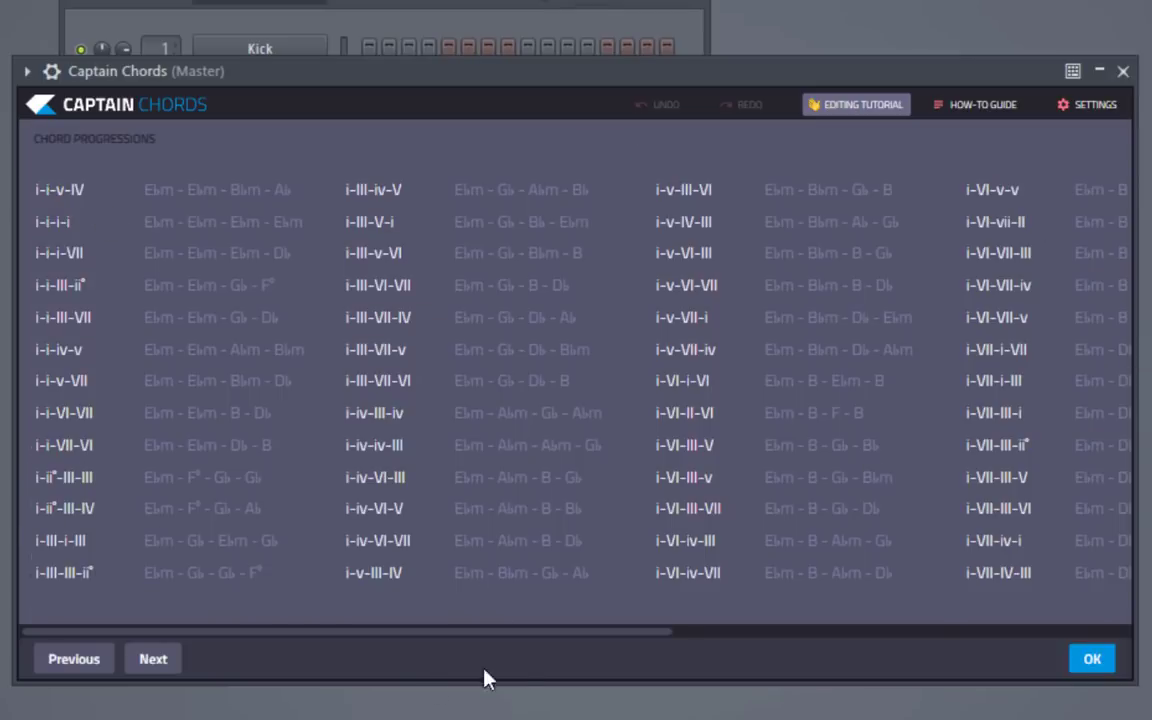
{"action": "left_click_drag", "start_coordinate": [578, 634], "coordinate": [855, 643]}
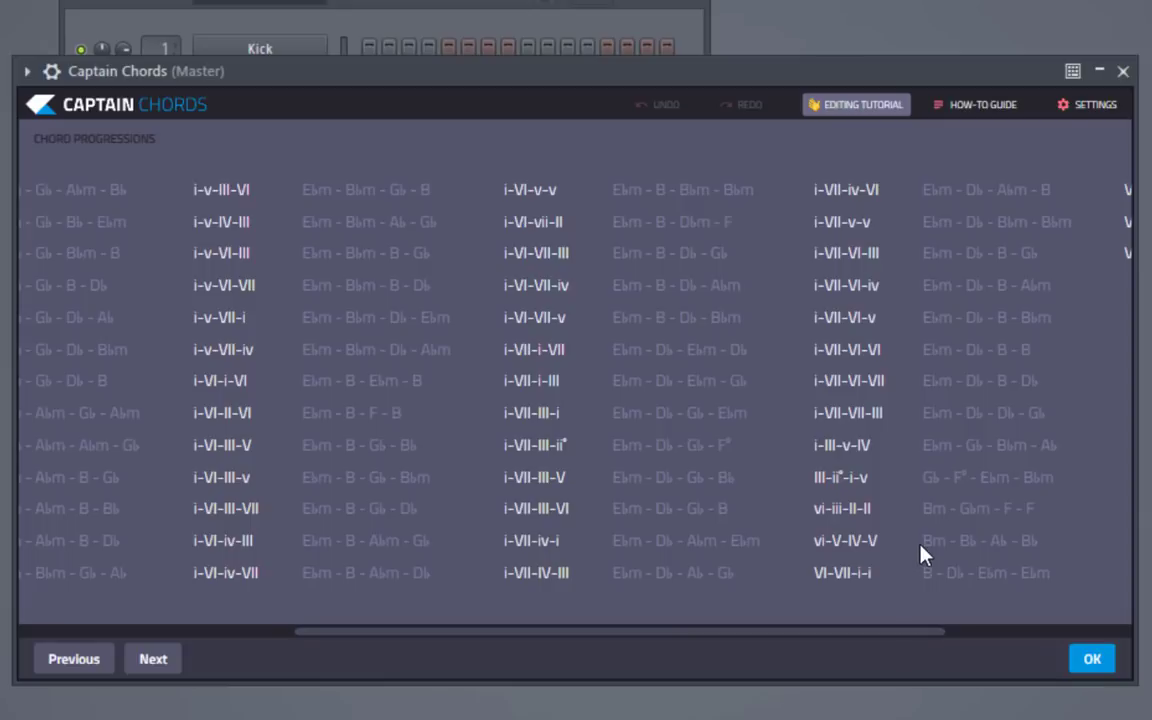
{"action": "left_click", "coordinate": [536, 576]}
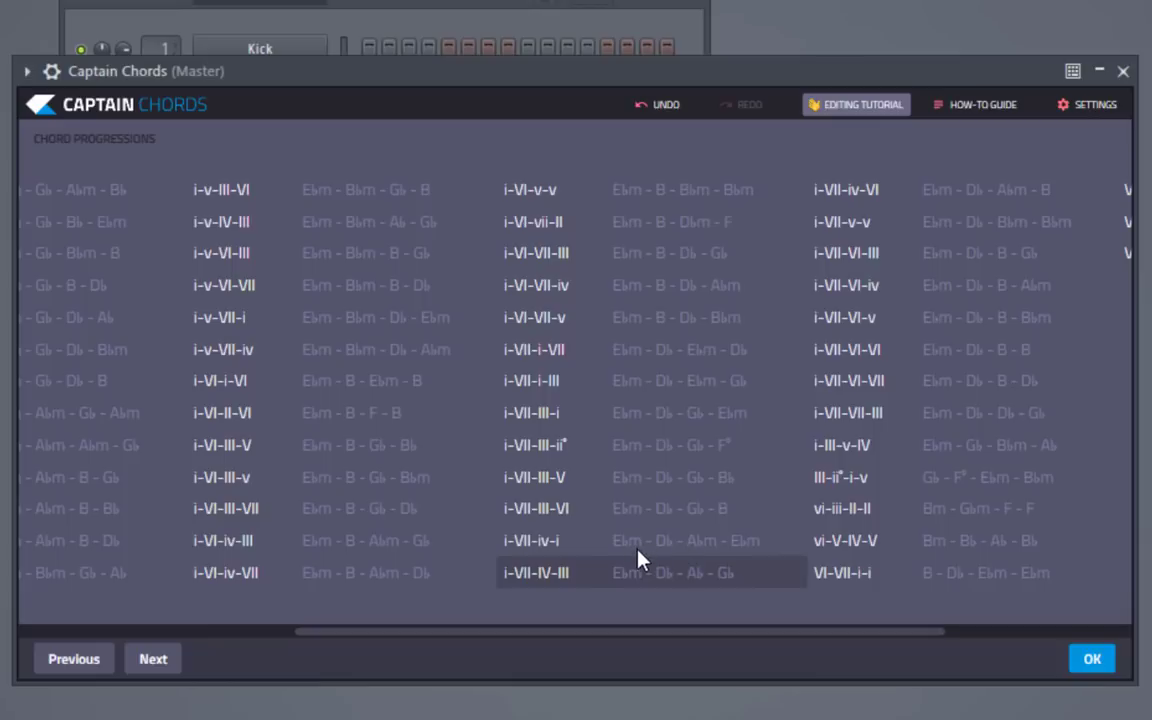
{"action": "left_click", "coordinate": [1091, 660]}
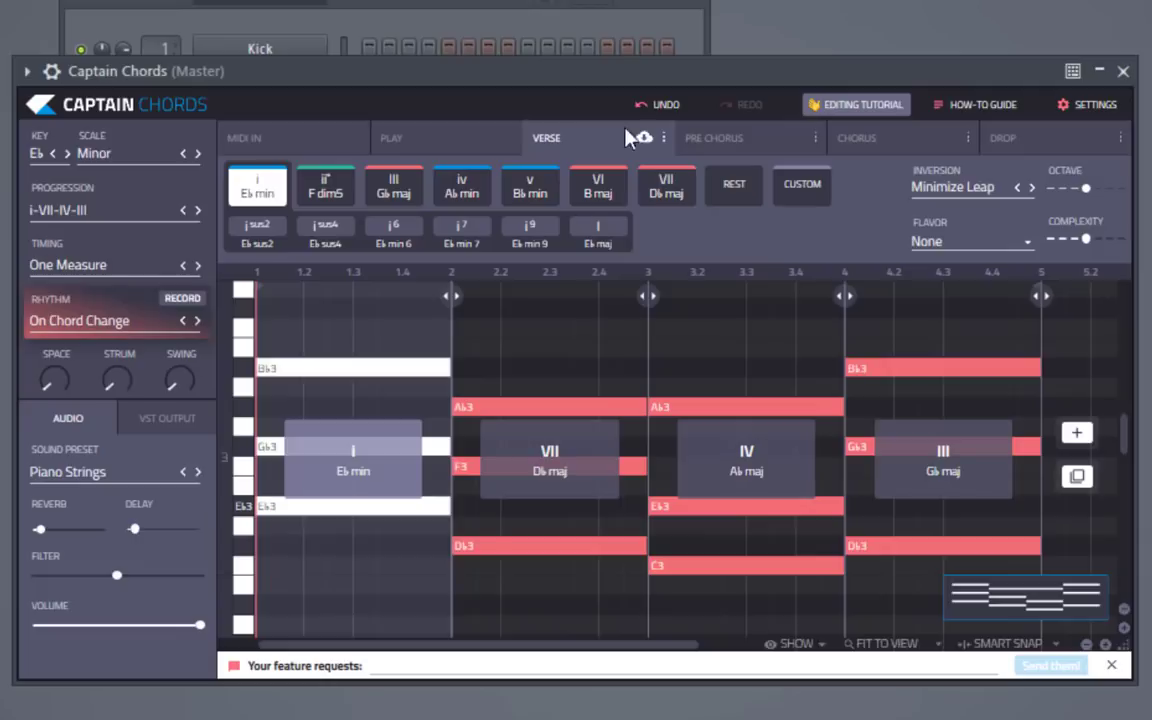
Transfer the verse chord clip from Captain Chords into the ChordPotion32 channel and close the Captain Chords window.
{"action": "left_click_drag", "start_coordinate": [668, 71], "coordinate": [731, 340]}
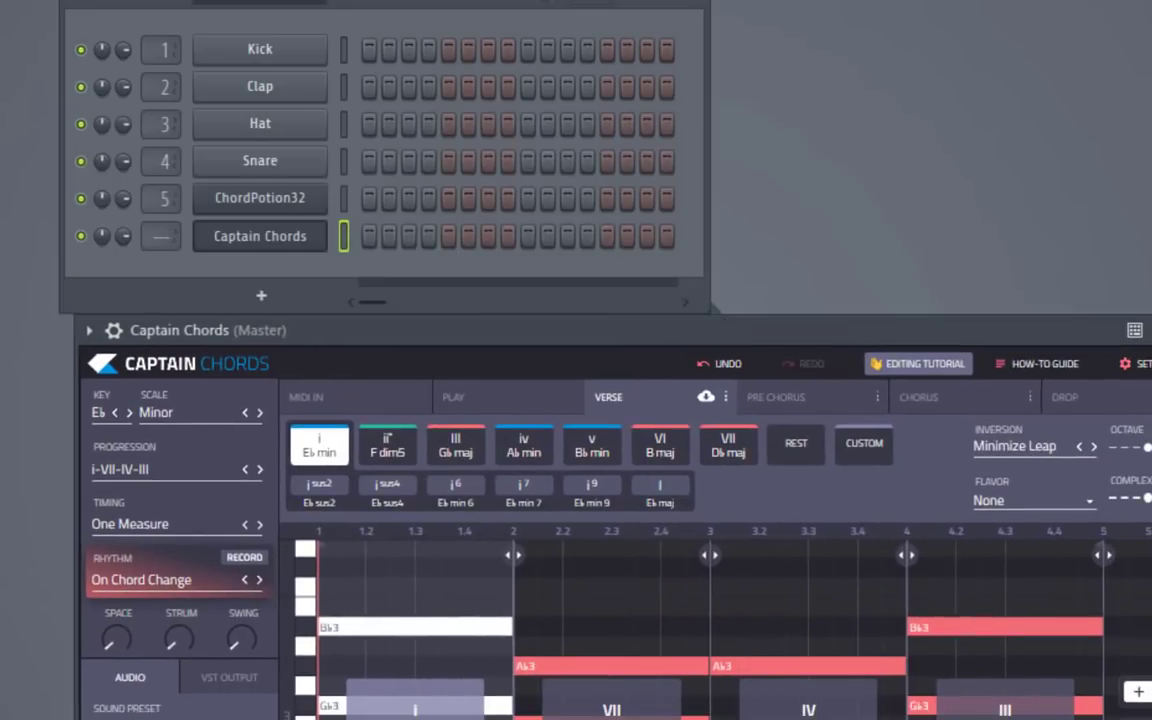
{"action": "left_click_drag", "start_coordinate": [951, 337], "coordinate": [857, 267]}
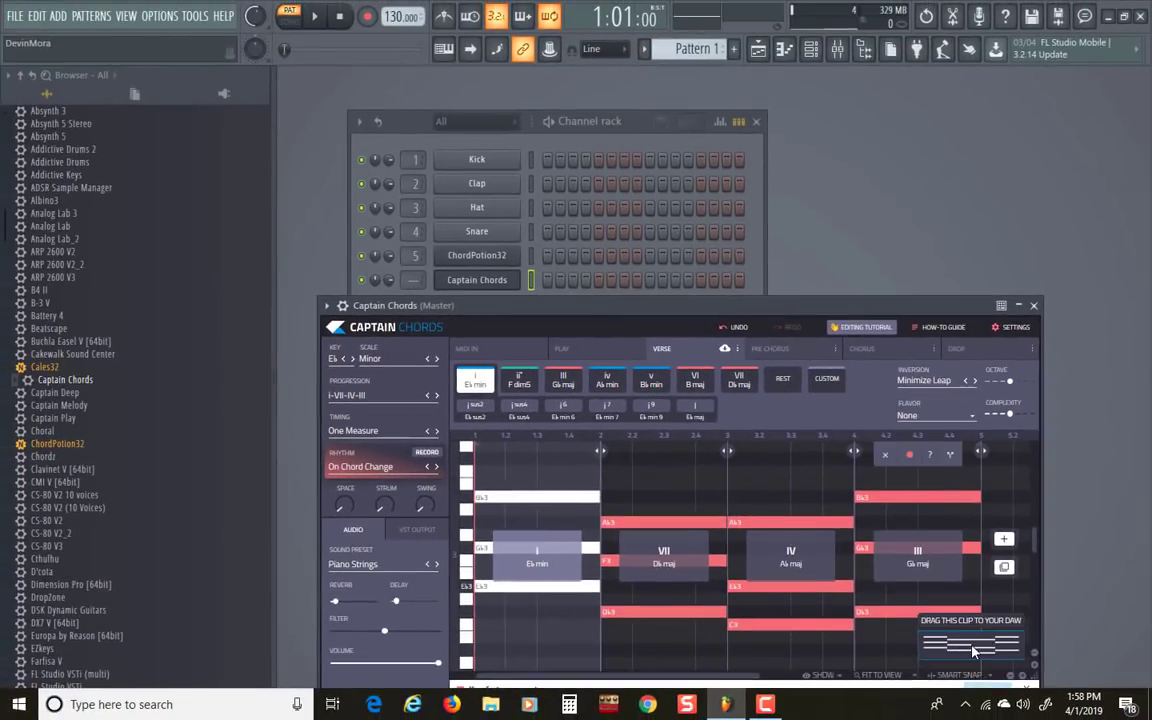
{"action": "left_click_drag", "start_coordinate": [973, 649], "coordinate": [527, 260]}
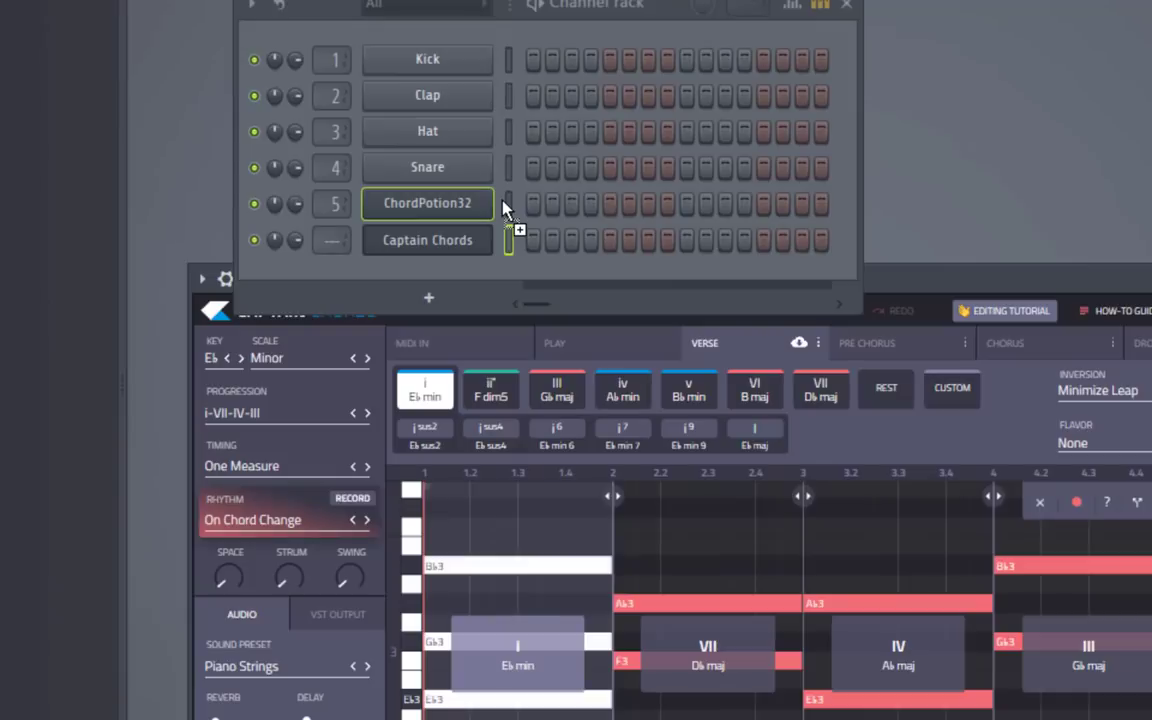
{"action": "left_click_drag", "start_coordinate": [503, 205], "coordinate": [506, 202]}
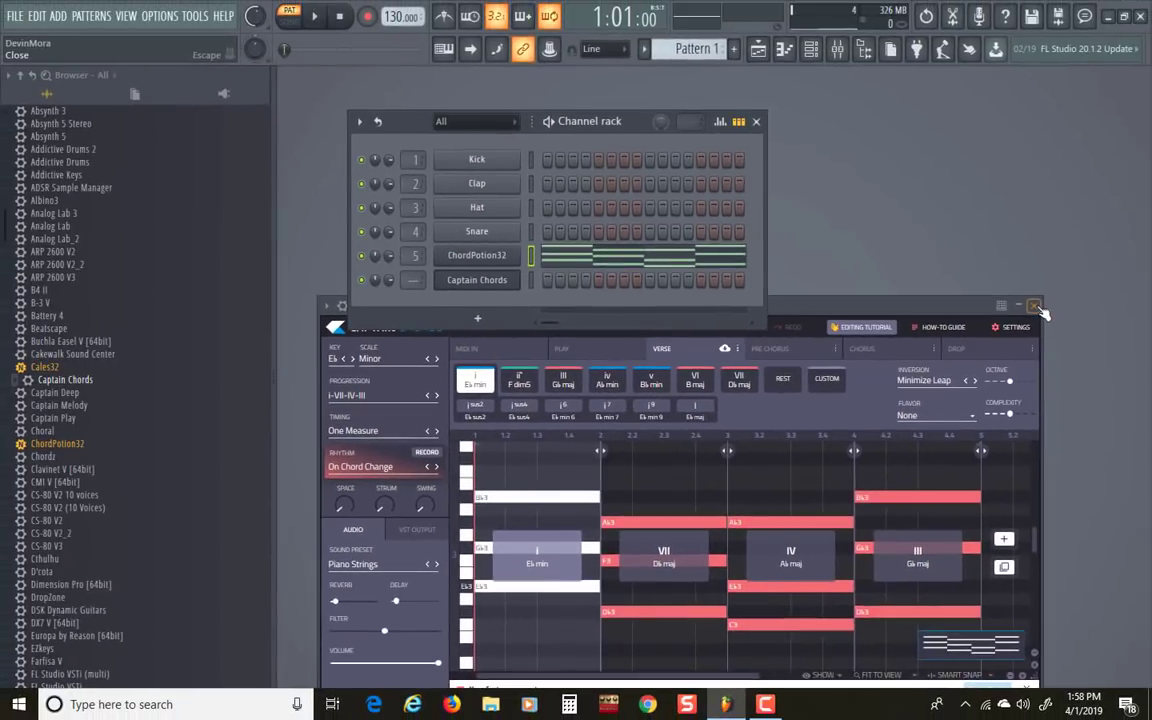
{"action": "left_click", "coordinate": [1035, 306]}
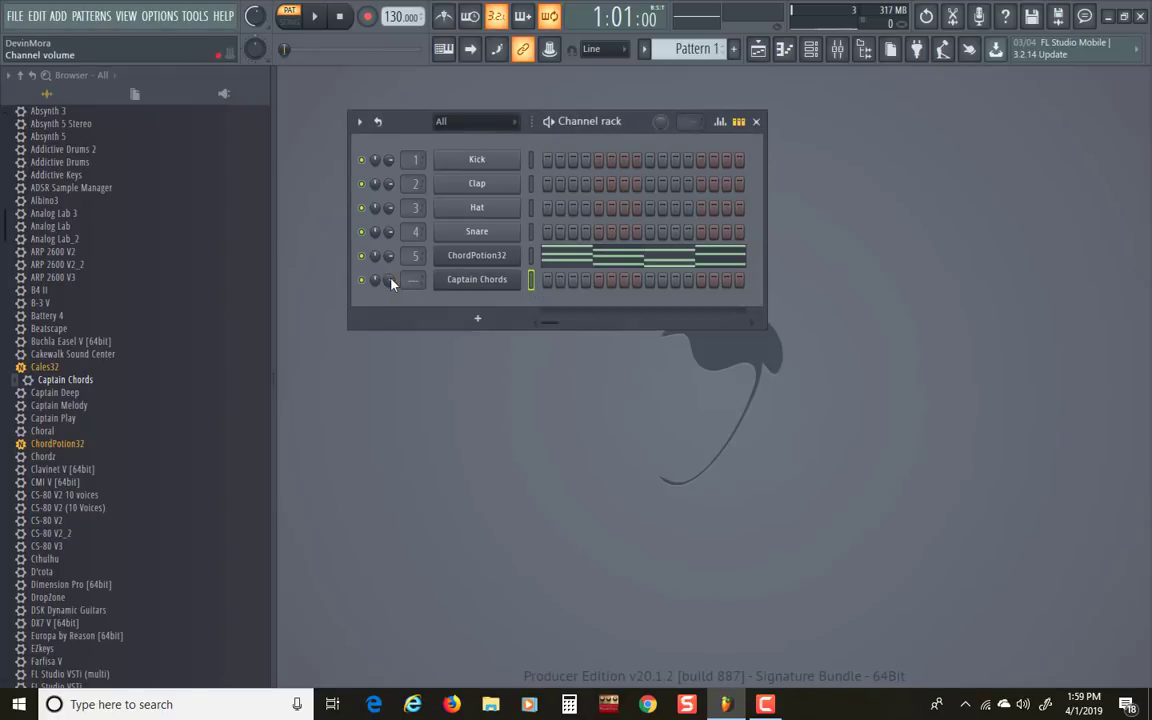
Turn the Captain Chords channel's volume down and mute it, and set the channel rack's pattern length to 64.
{"action": "left_click_drag", "start_coordinate": [391, 280], "coordinate": [391, 350]}
{"action": "left_click", "coordinate": [361, 281]}
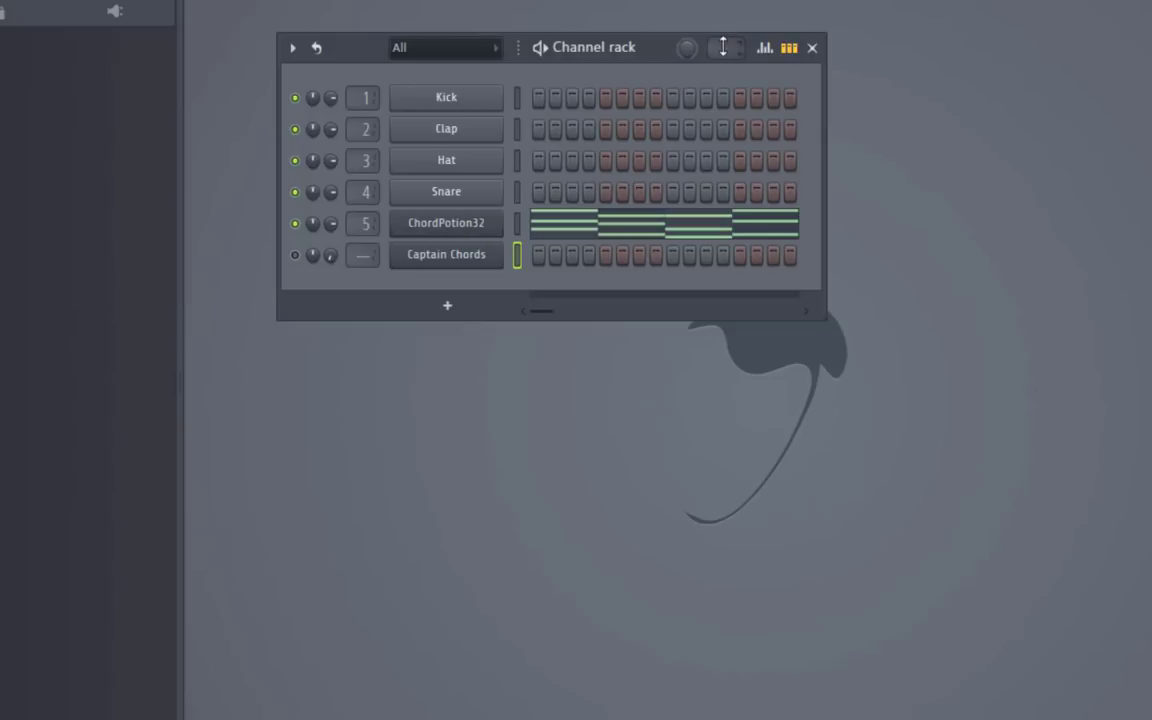
{"action": "left_click_drag", "start_coordinate": [723, 47], "coordinate": [723, 19]}
Open ChordPotion32, run the pattern through it and stop playback, and turn on the plugin's preview sound.
{"action": "left_click", "coordinate": [472, 232]}
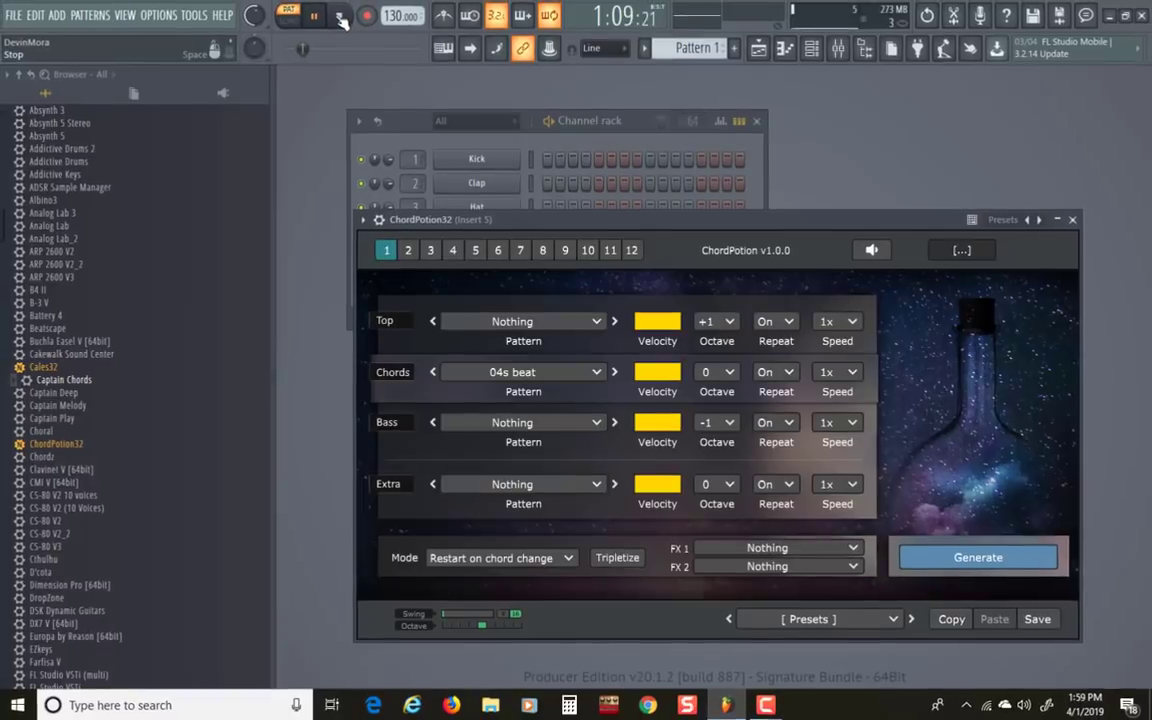
{"action": "left_click", "coordinate": [335, 10]}
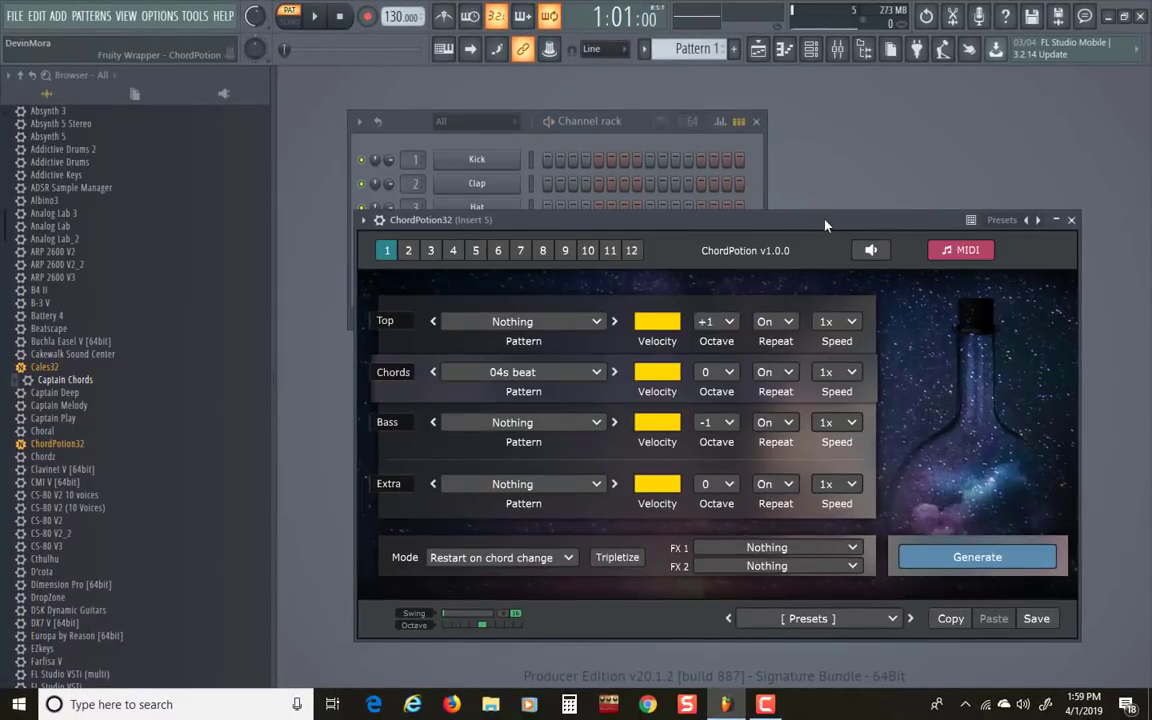
{"action": "left_click_drag", "start_coordinate": [742, 219], "coordinate": [702, 216]}
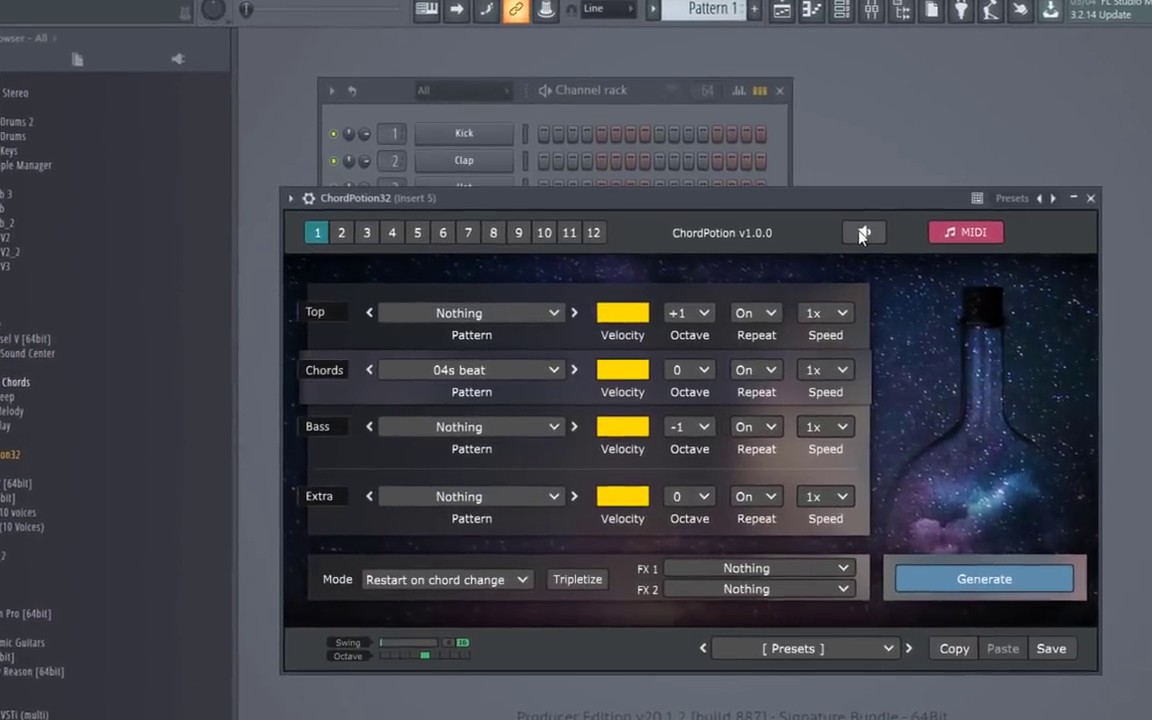
{"action": "left_click", "coordinate": [862, 233]}
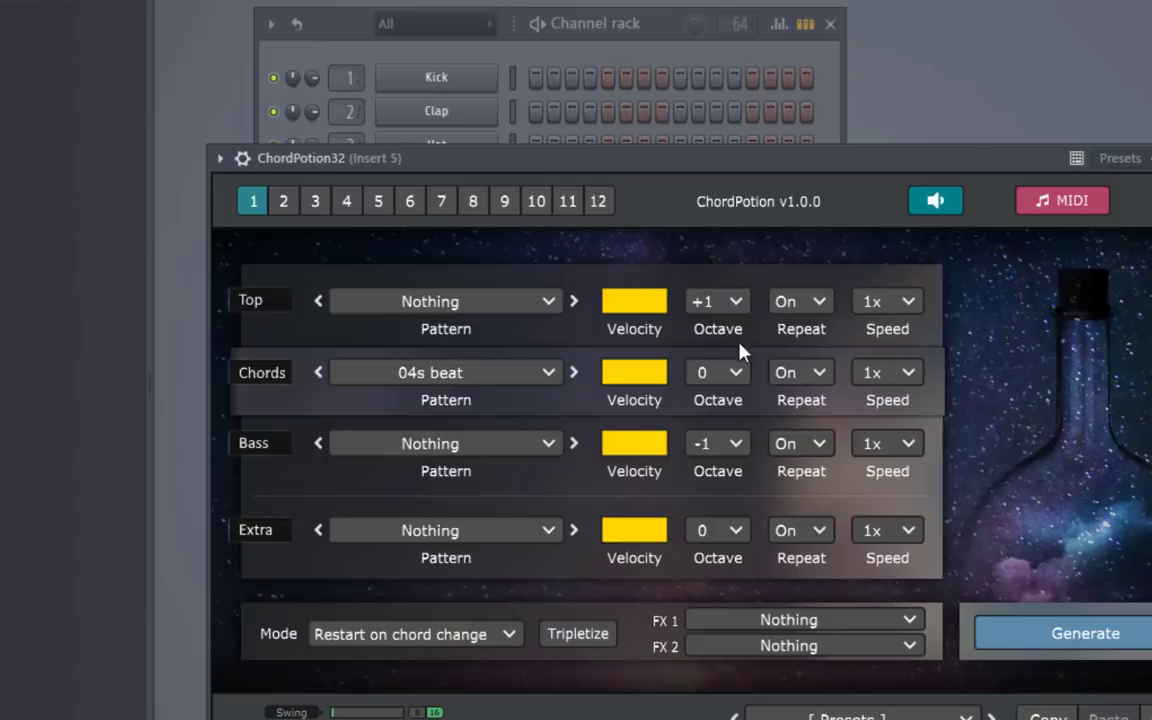
Play the pattern to listen to the chords with the 04s beat pattern, keeping the ChordPotion32 window in view.
{"action": "left_click_drag", "start_coordinate": [806, 180], "coordinate": [799, 262]}
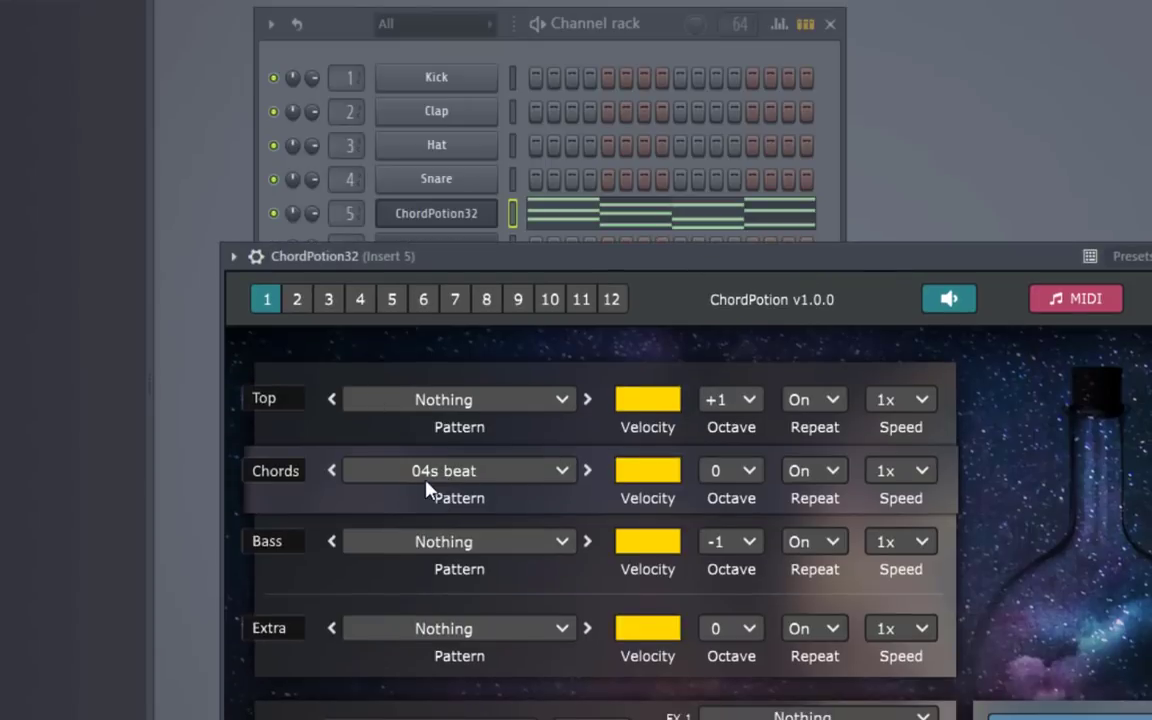
{"action": "left_click_drag", "start_coordinate": [756, 282], "coordinate": [748, 237]}
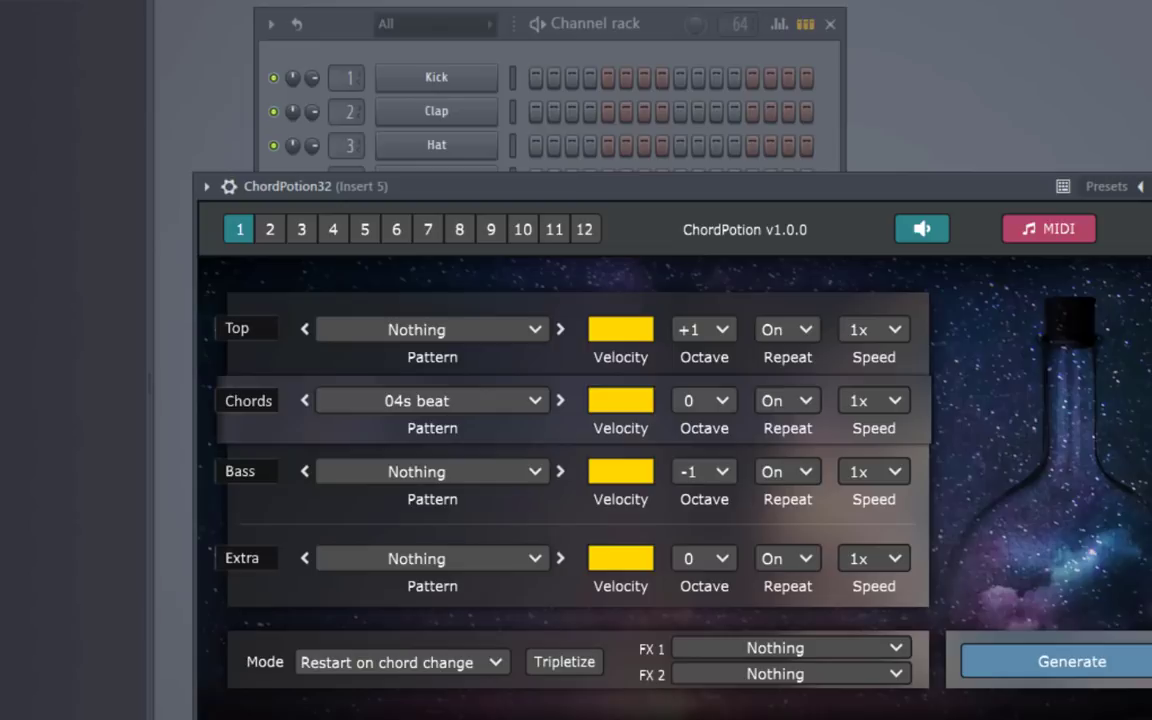
{"action": "key", "text": "space"}
{"action": "left_click_drag", "start_coordinate": [802, 188], "coordinate": [897, 172]}
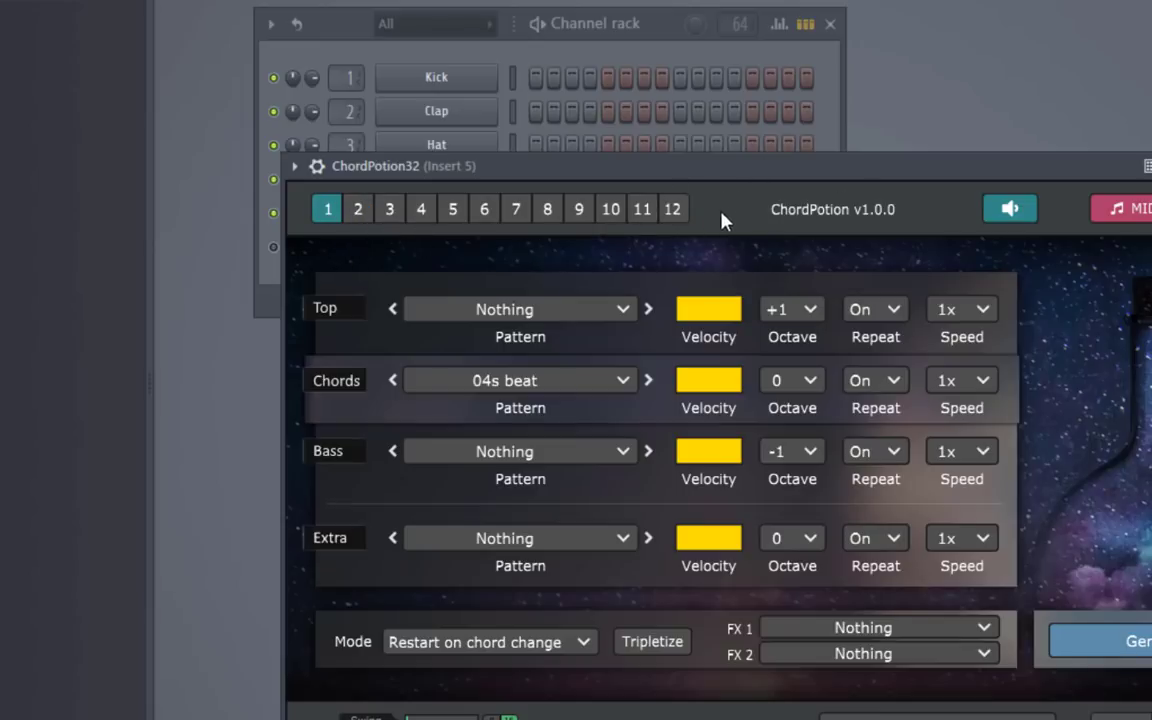
{"action": "left_click_drag", "start_coordinate": [933, 168], "coordinate": [898, 158]}
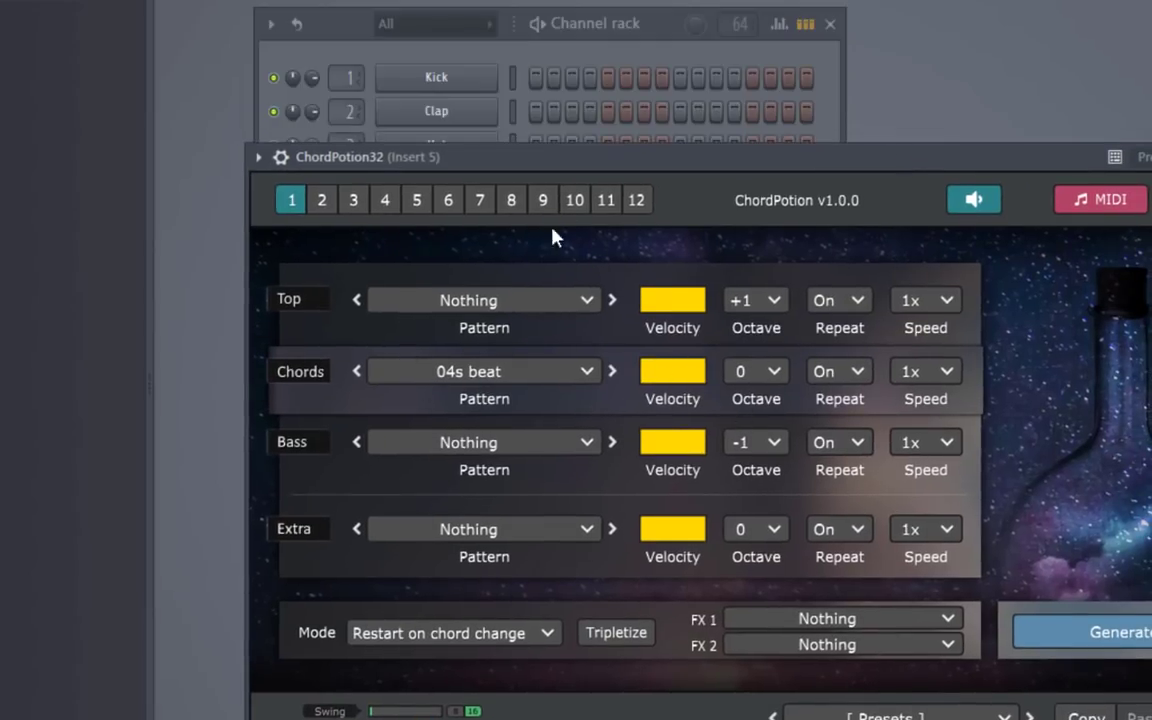
Browse the available patterns for the Chords, Top and Bass rows, leaving their selections as they are.
{"action": "left_click", "coordinate": [500, 372]}
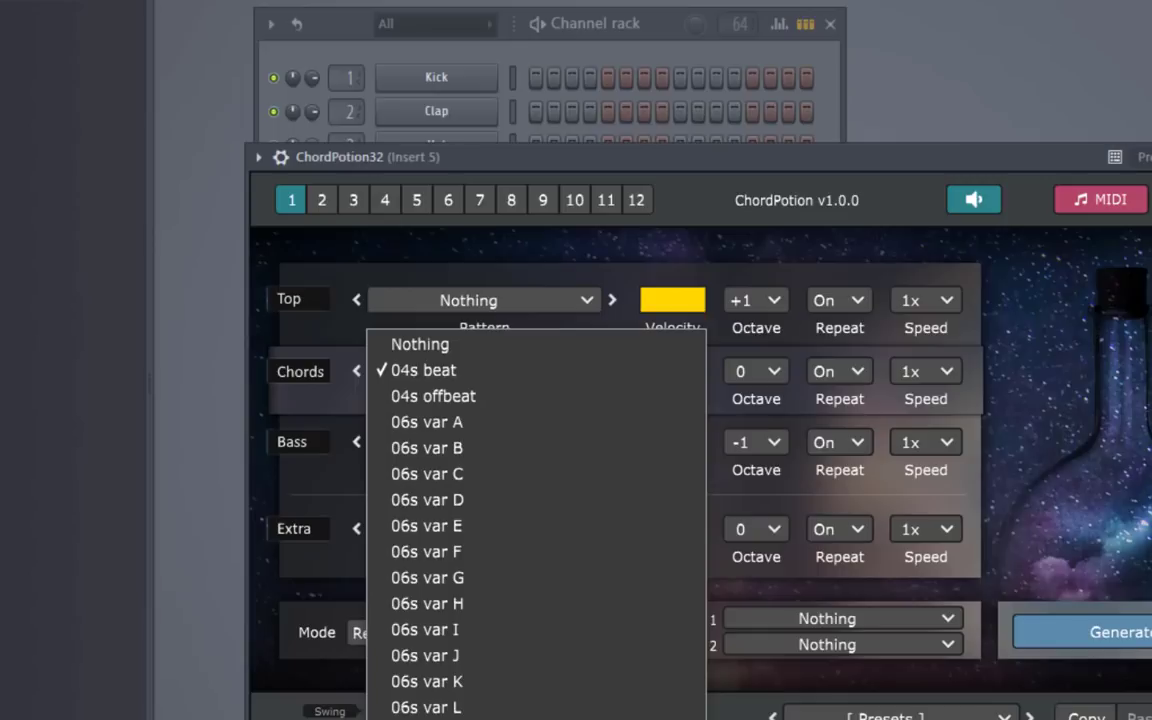
{"action": "left_click", "coordinate": [727, 257]}
{"action": "left_click", "coordinate": [491, 300]}
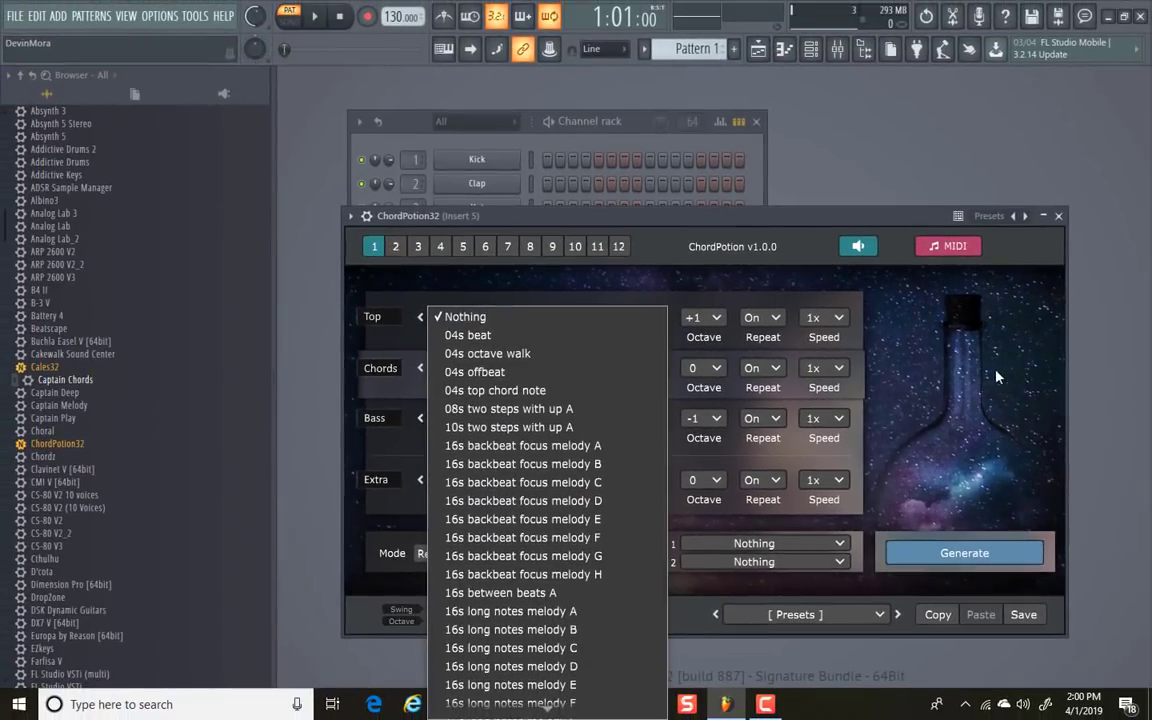
{"action": "left_click", "coordinate": [996, 376]}
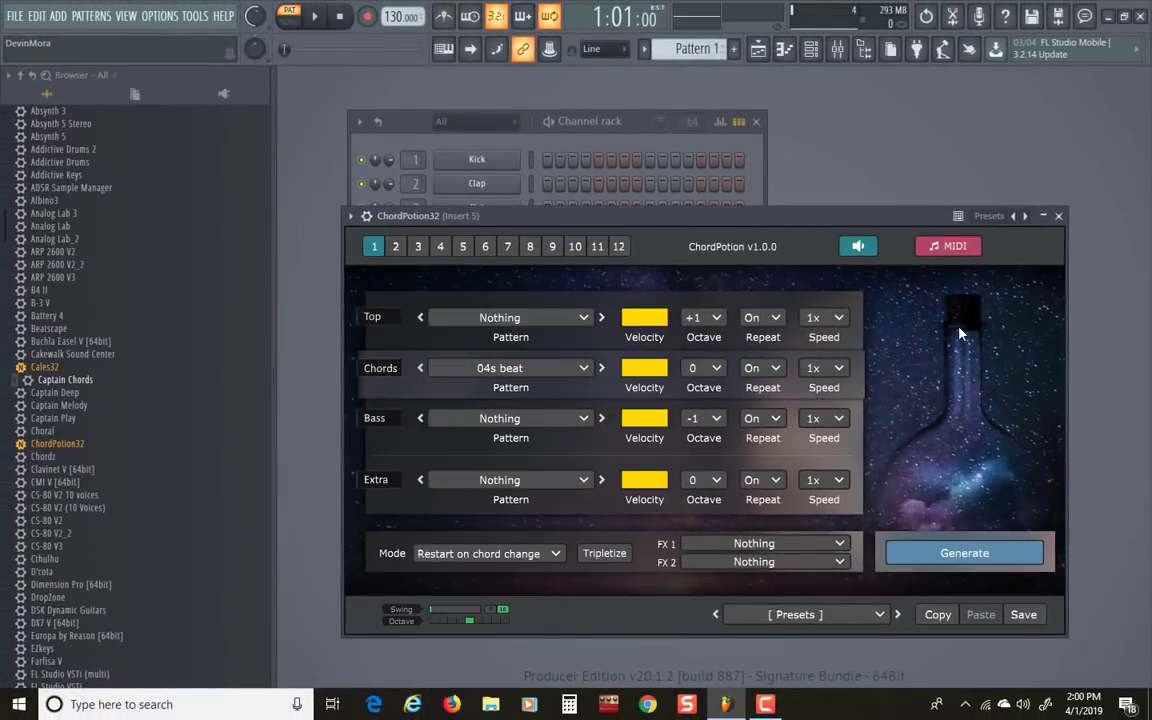
{"action": "left_click", "coordinate": [515, 419]}
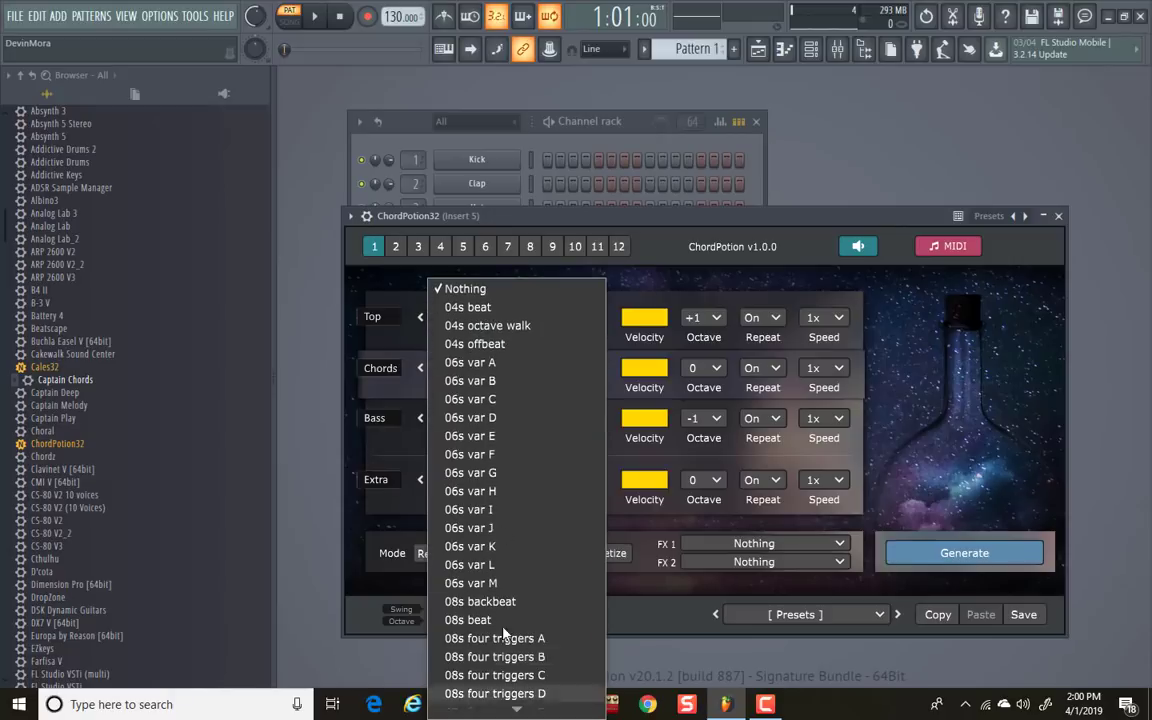
{"action": "left_click", "coordinate": [935, 438]}
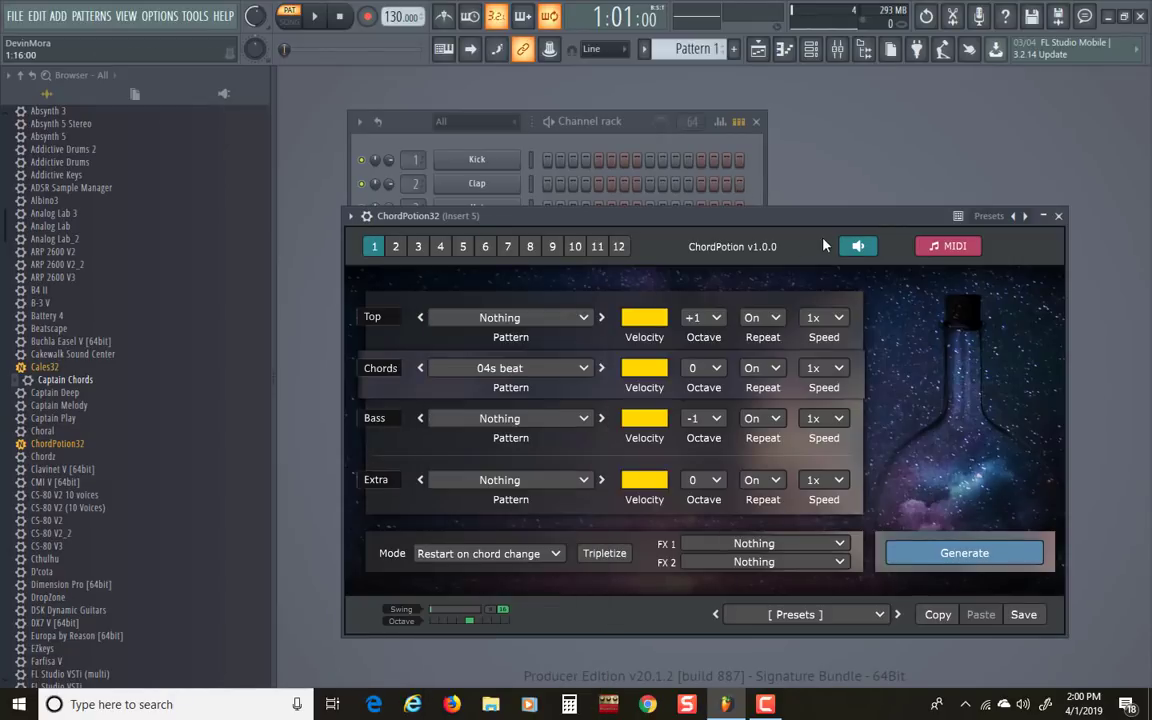
Reposition the ChordPotion32 window and load the preset "backbeat chords 02".
{"action": "left_click_drag", "start_coordinate": [742, 215], "coordinate": [787, 237]}
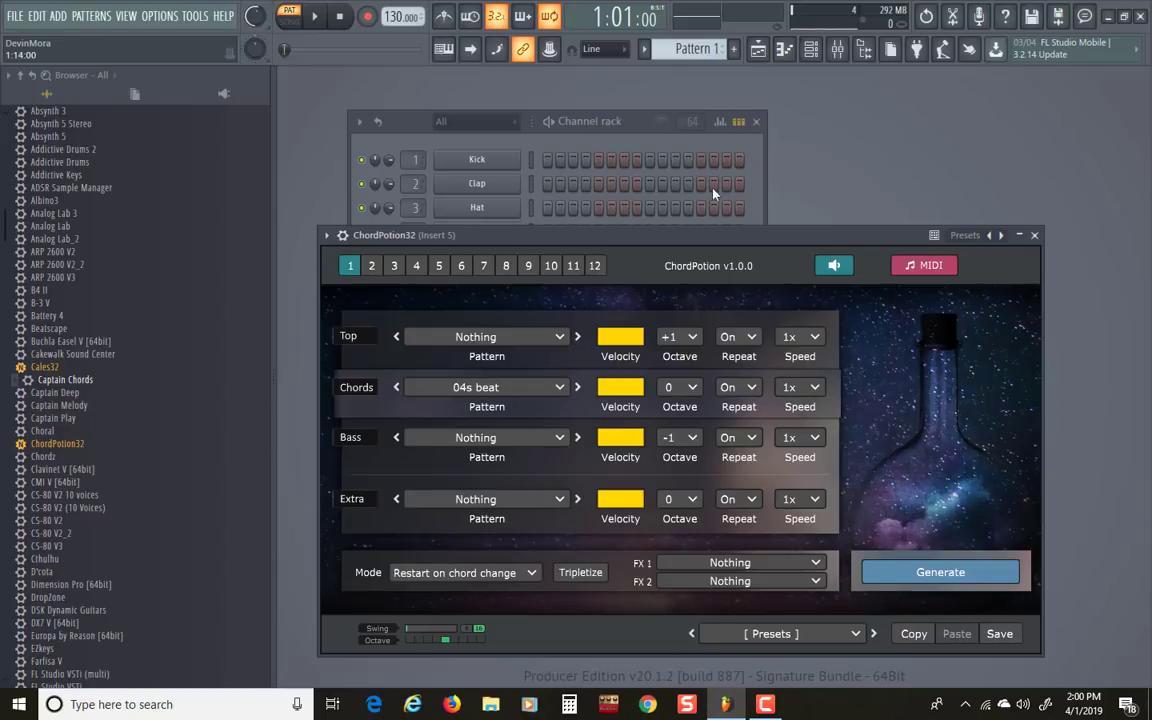
{"action": "left_click_drag", "start_coordinate": [734, 235], "coordinate": [737, 208]}
{"action": "left_click", "coordinate": [775, 608]}
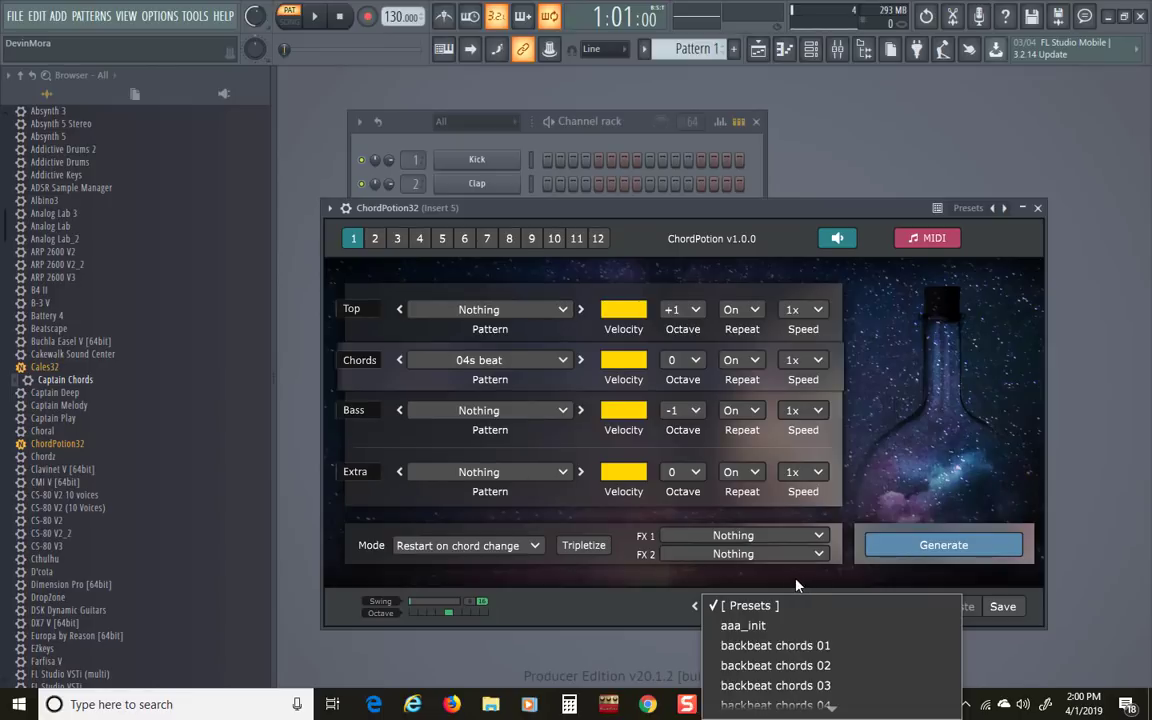
{"action": "left_click", "coordinate": [809, 667]}
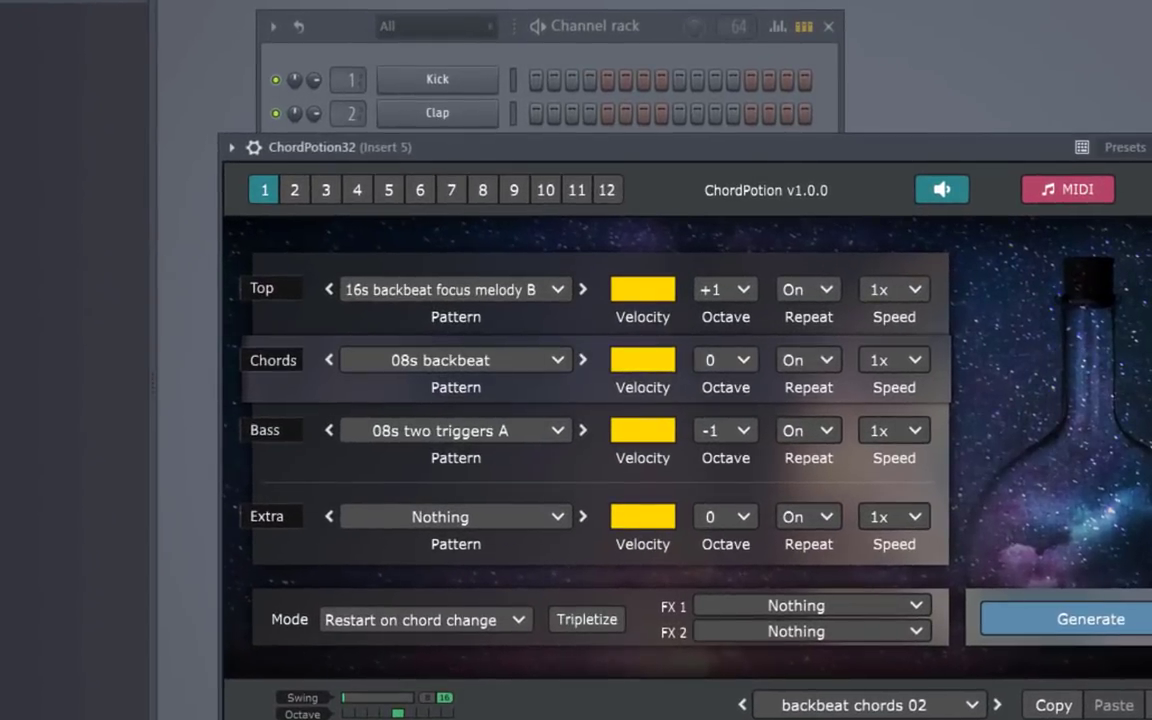
Audition the loaded preset before and after setting the project tempo to 120, stopping playback each time.
{"action": "key", "text": "space"}
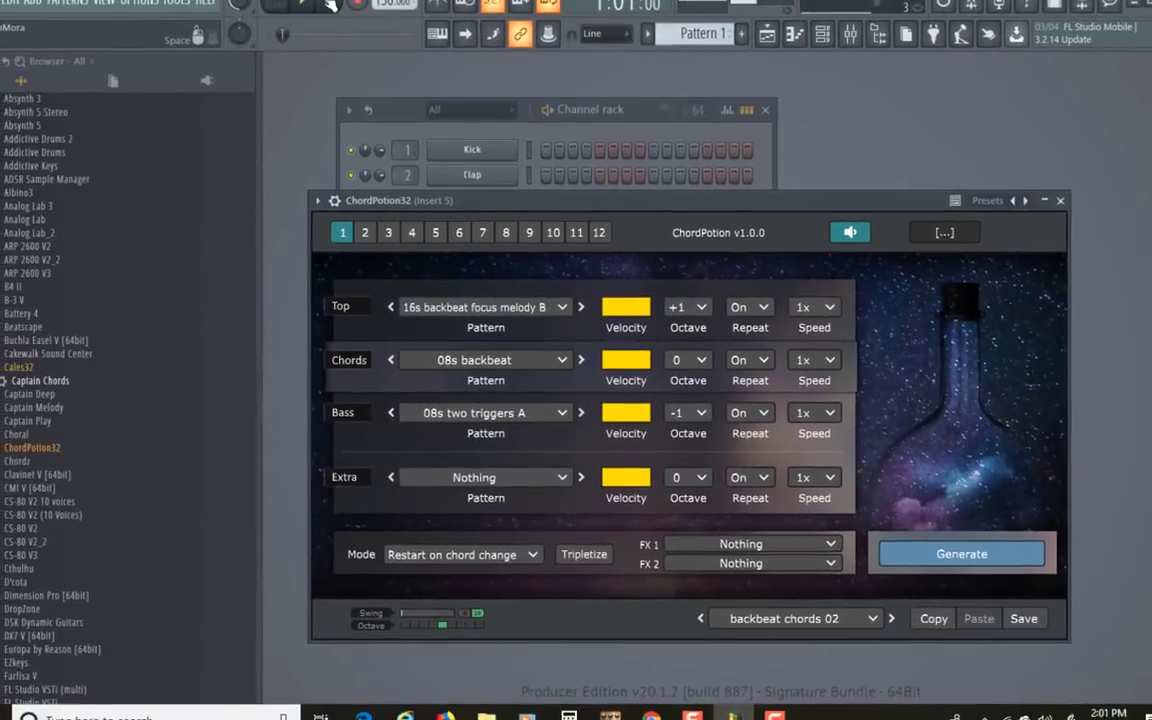
{"action": "key", "text": "space"}
{"action": "mouse_move", "coordinate": [768, 212]}
{"action": "left_mouse_down"}
{"action": "mouse_move", "coordinate": [770, 196]}
{"action": "mouse_move", "coordinate": [771, 208]}
{"action": "left_mouse_up"}
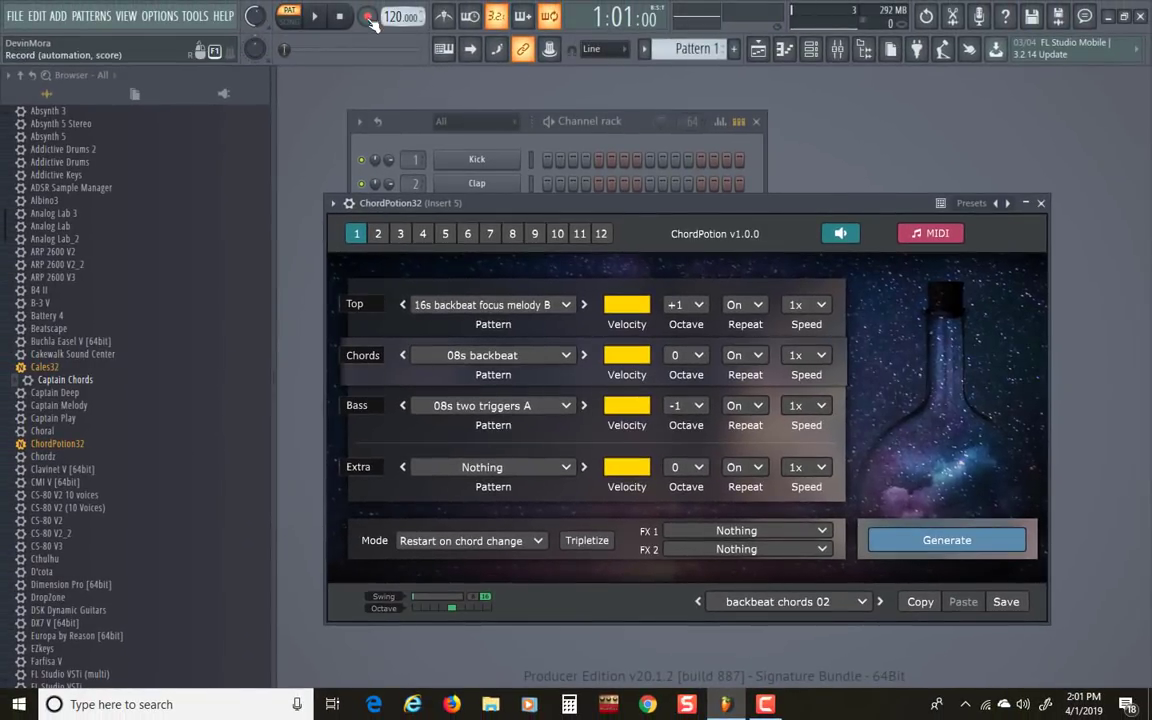
{"action": "left_click", "coordinate": [320, 19]}
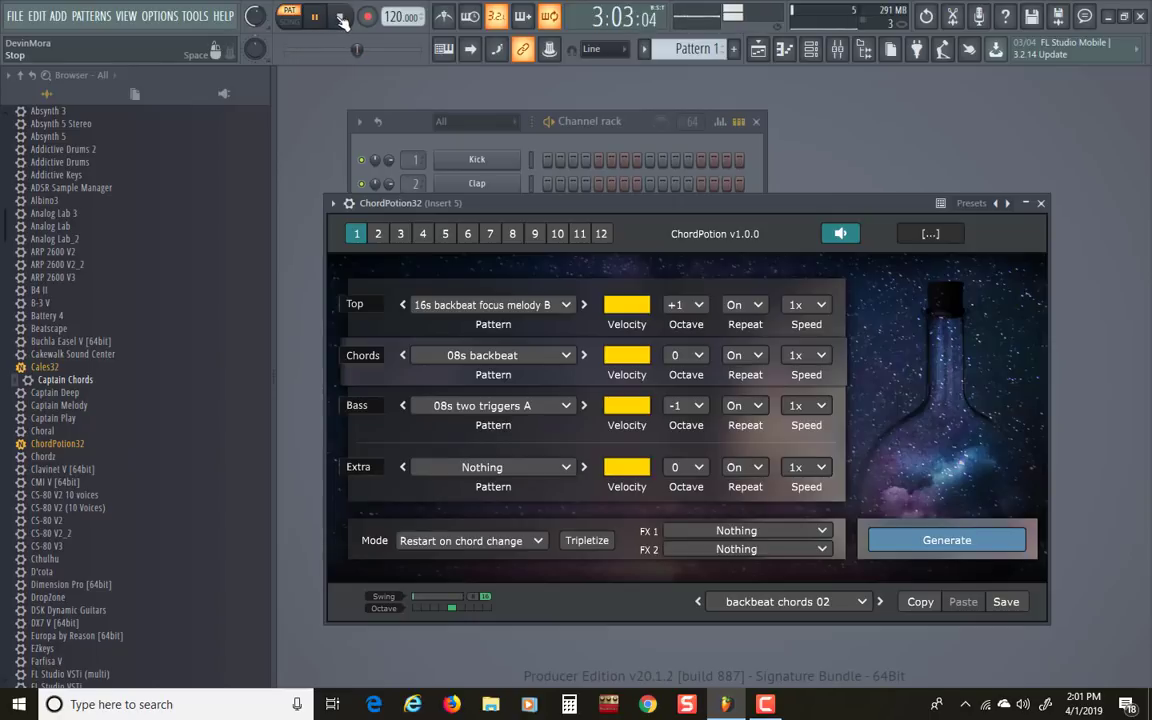
{"action": "left_click", "coordinate": [342, 20]}
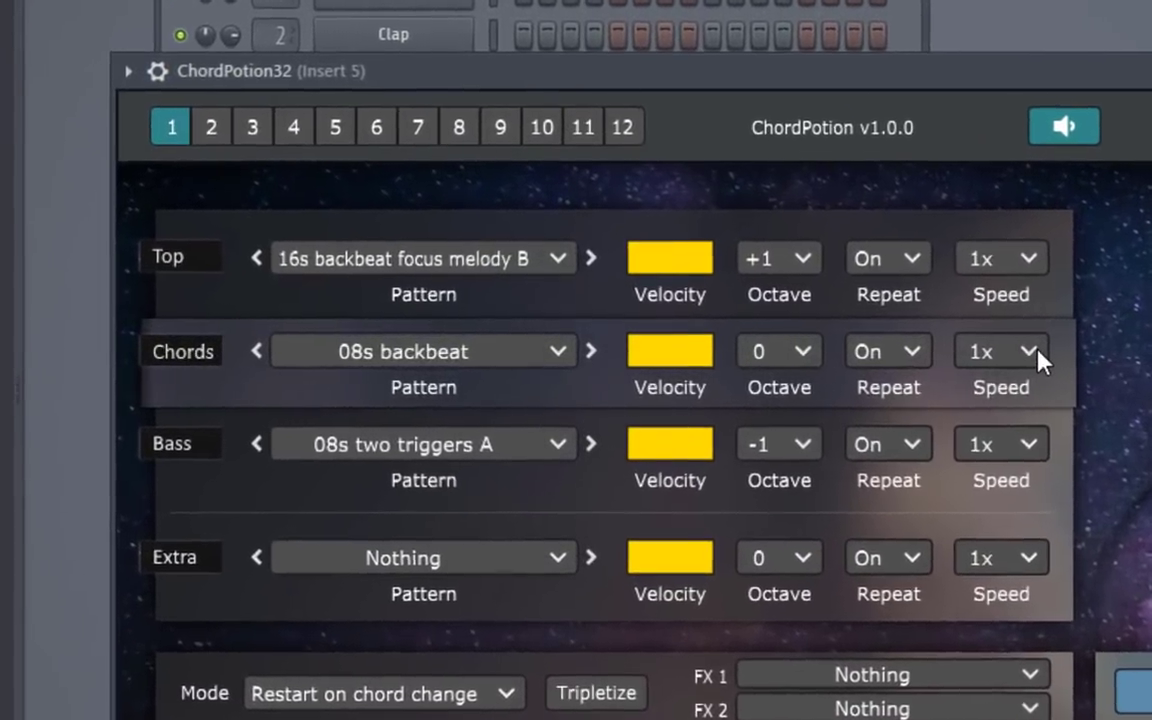
Set the playback speed of both the Chords and Bass rows to 0.5x.
{"action": "left_click", "coordinate": [1030, 352]}
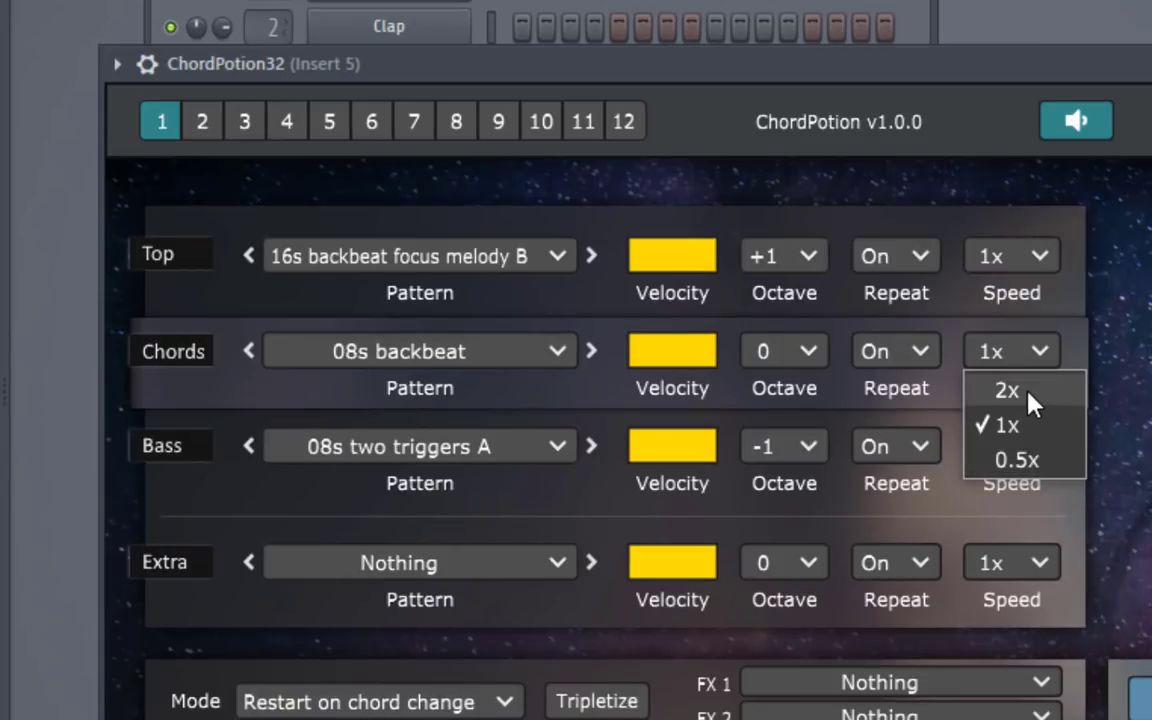
{"action": "left_click", "coordinate": [1018, 461]}
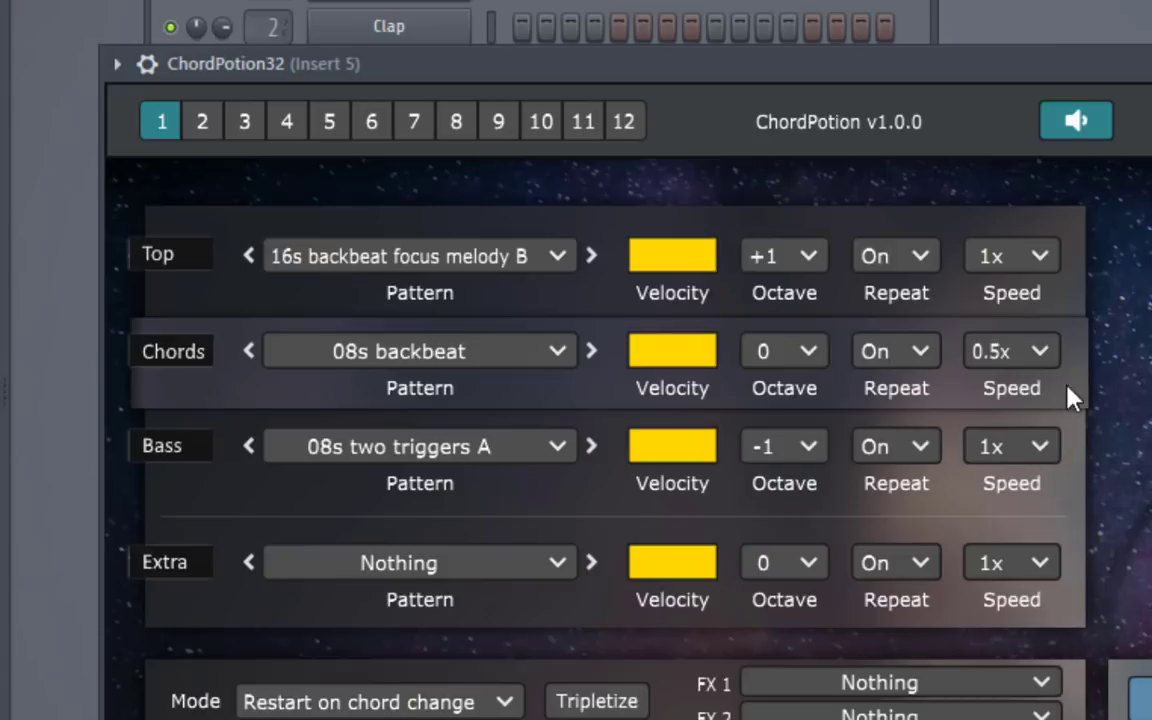
{"action": "left_click", "coordinate": [1056, 450]}
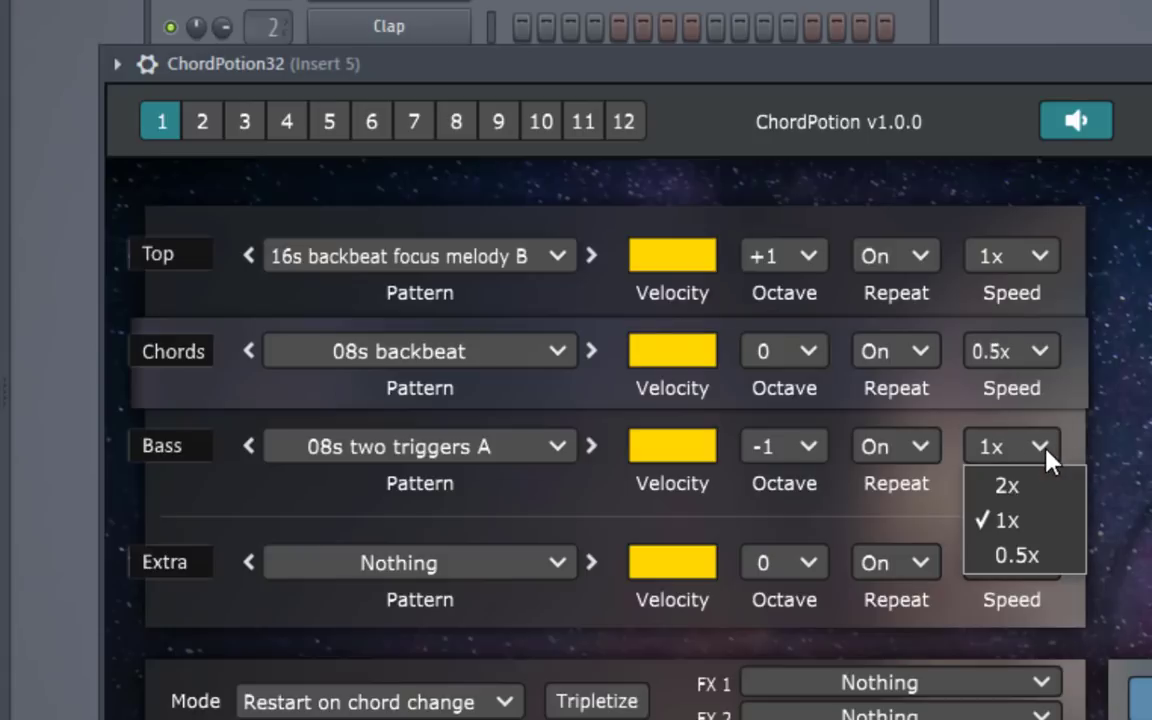
{"action": "left_click", "coordinate": [1024, 560]}
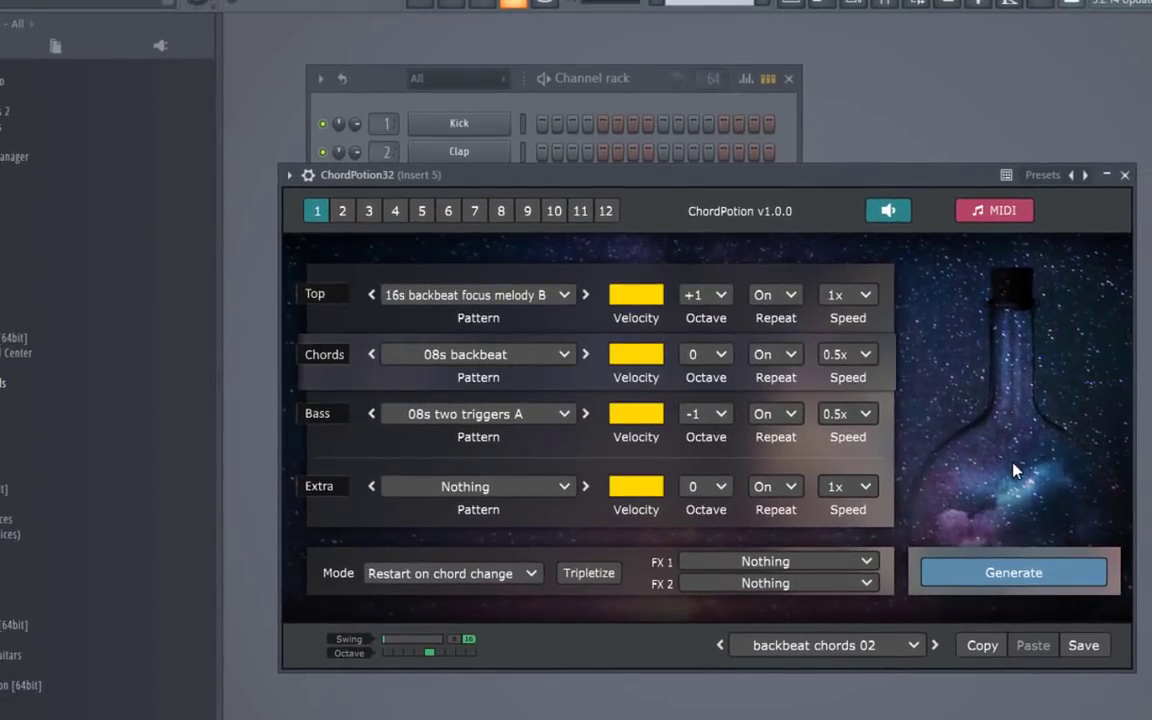
Copy the settings of slot 1 and paste them into slot 2.
{"action": "left_click", "coordinate": [982, 646]}
{"action": "left_click", "coordinate": [344, 213]}
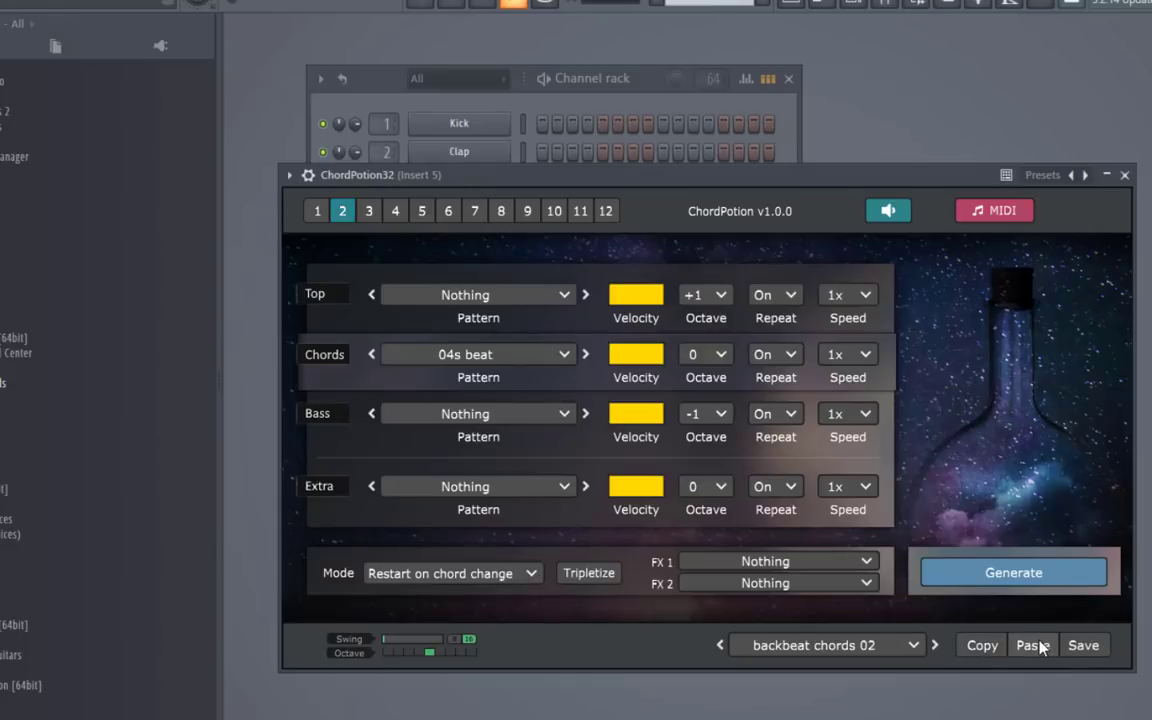
{"action": "left_click", "coordinate": [1040, 647]}
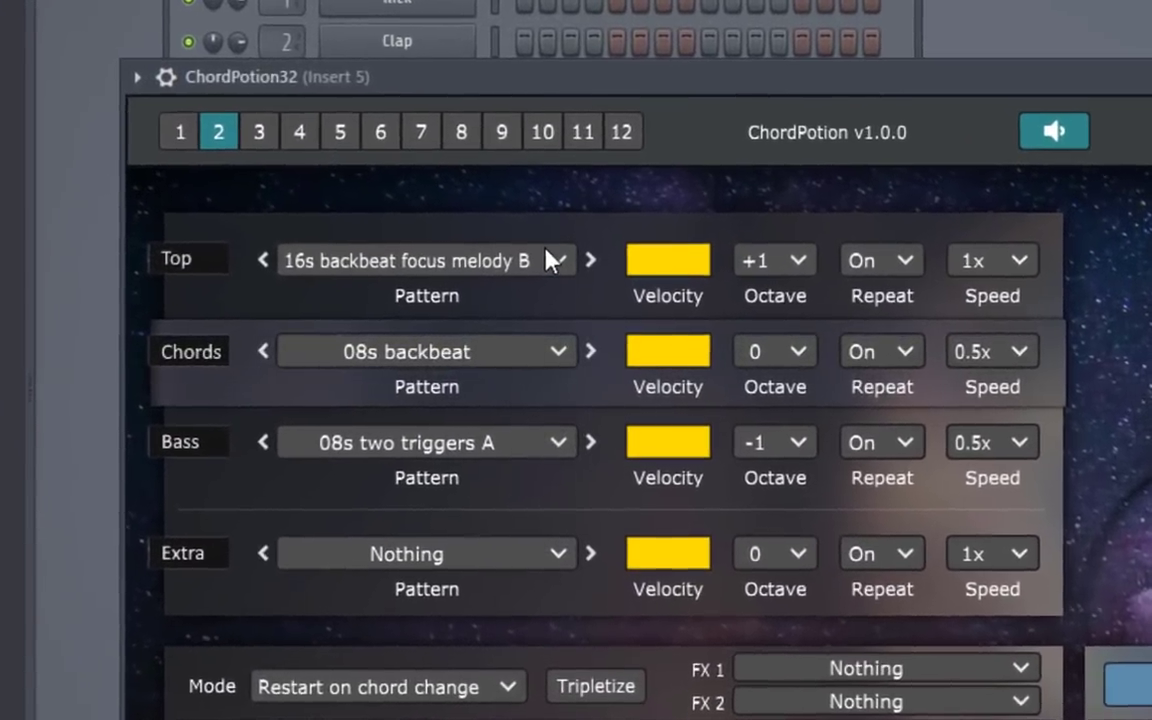
Change the Top row's pattern in slot 2 to "Arp basic down C".
{"action": "left_click", "coordinate": [548, 260]}
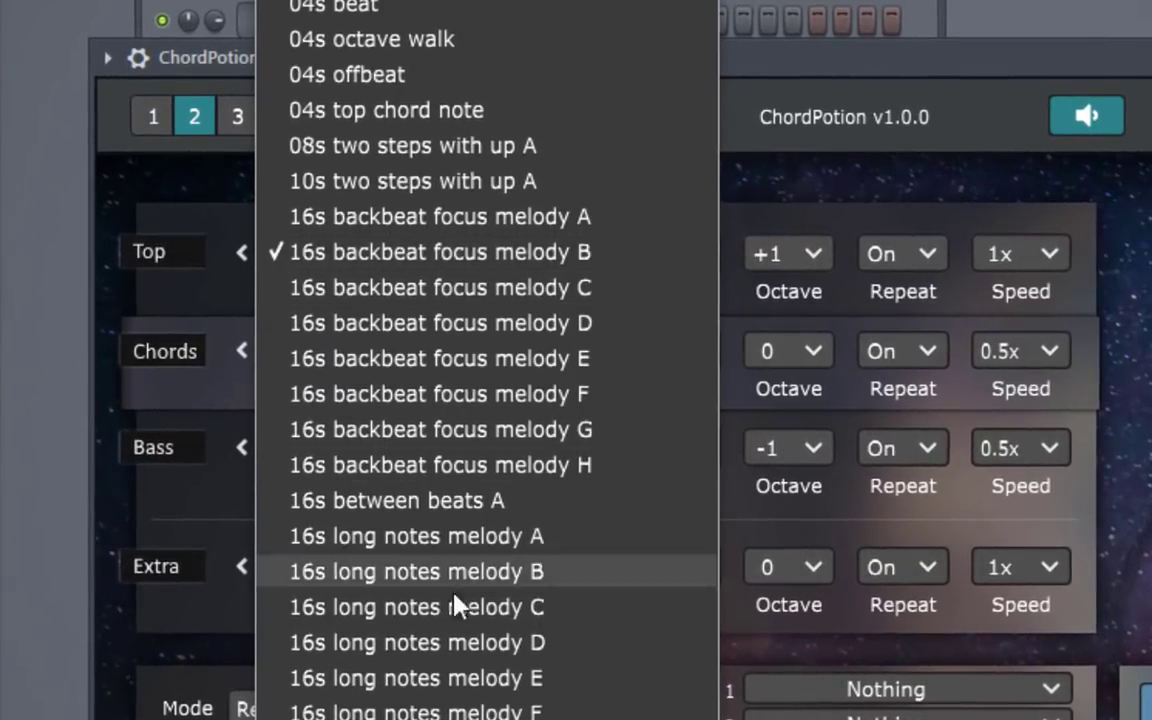
{"action": "scroll", "coordinate": [458, 690], "scroll_direction": "down", "scroll_amount": 5}
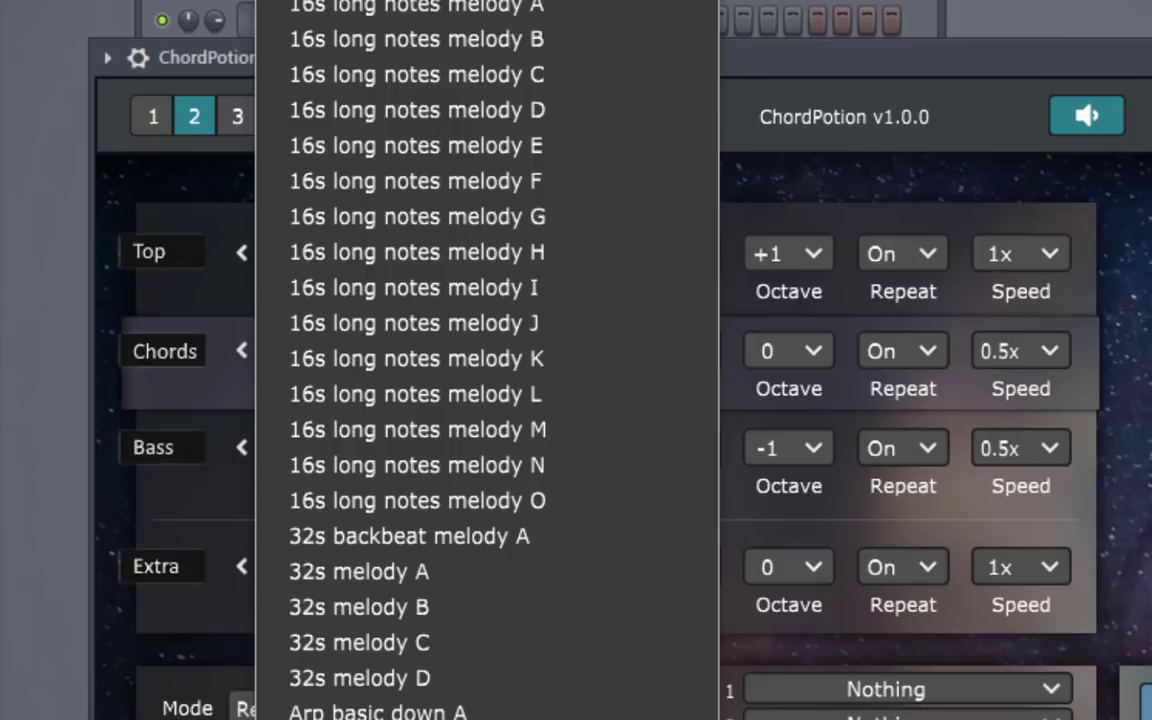
{"action": "key", "text": "Escape"}
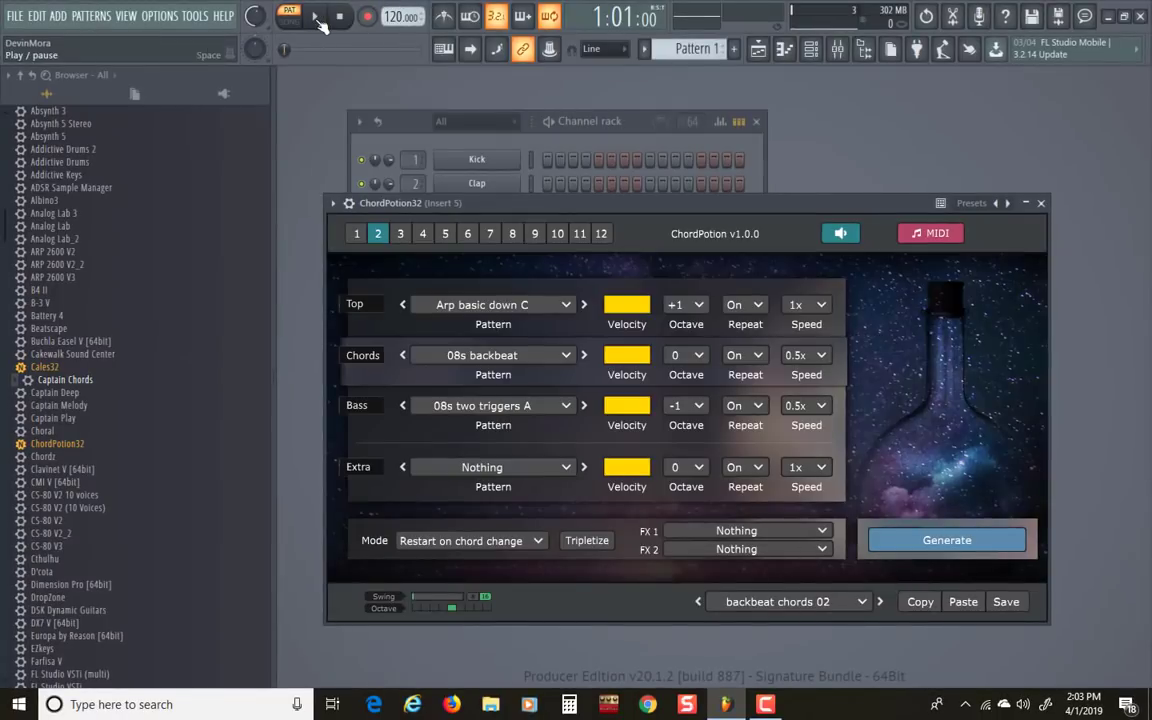
Play the pattern while switching between slots 1 and 2 to compare them, ending on slot 1, and stop playback.
{"action": "left_click", "coordinate": [318, 19]}
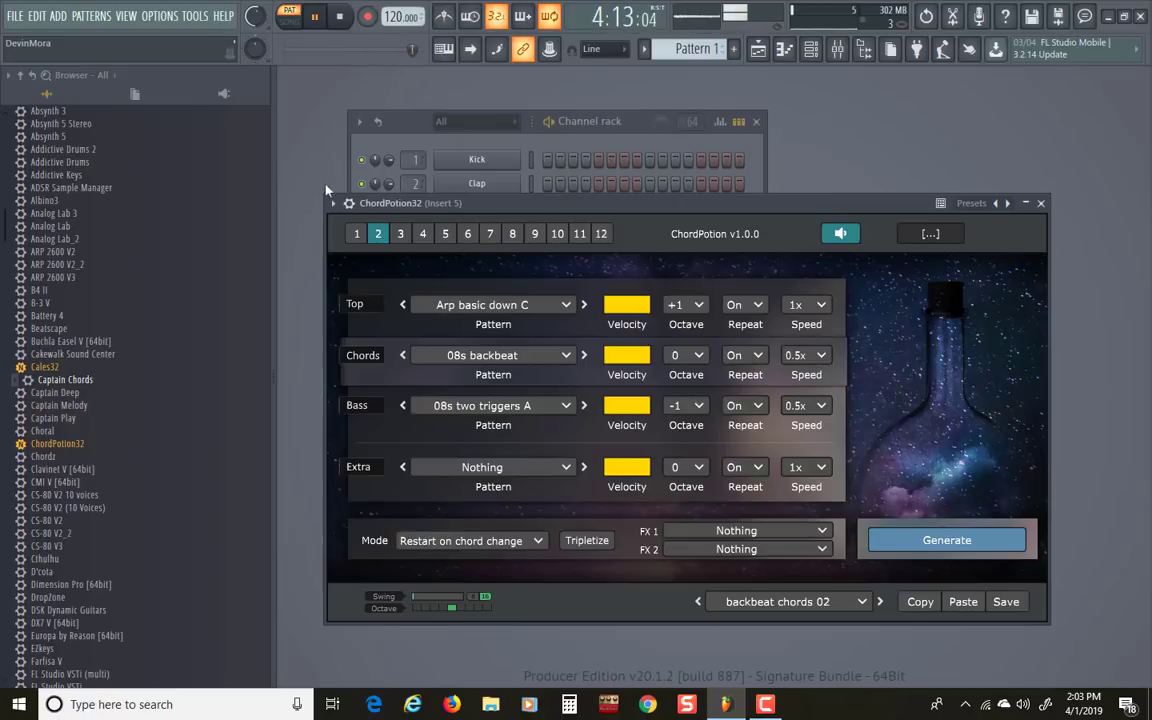
{"action": "left_click", "coordinate": [357, 234]}
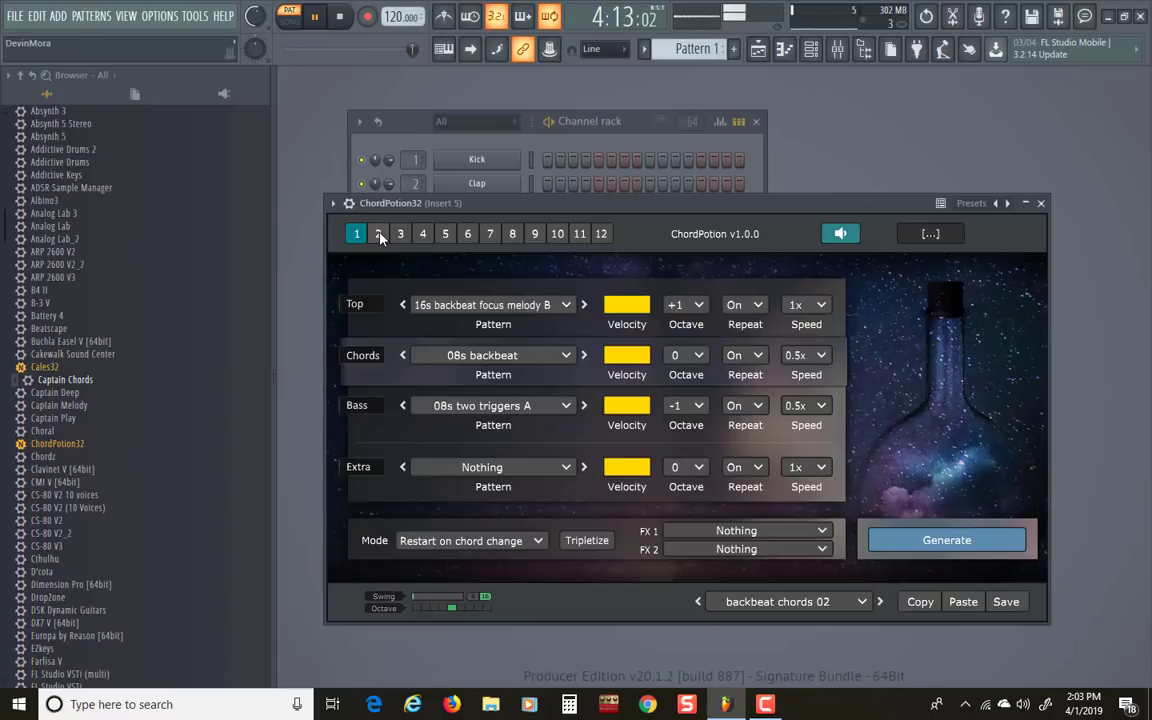
{"action": "left_click", "coordinate": [379, 234]}
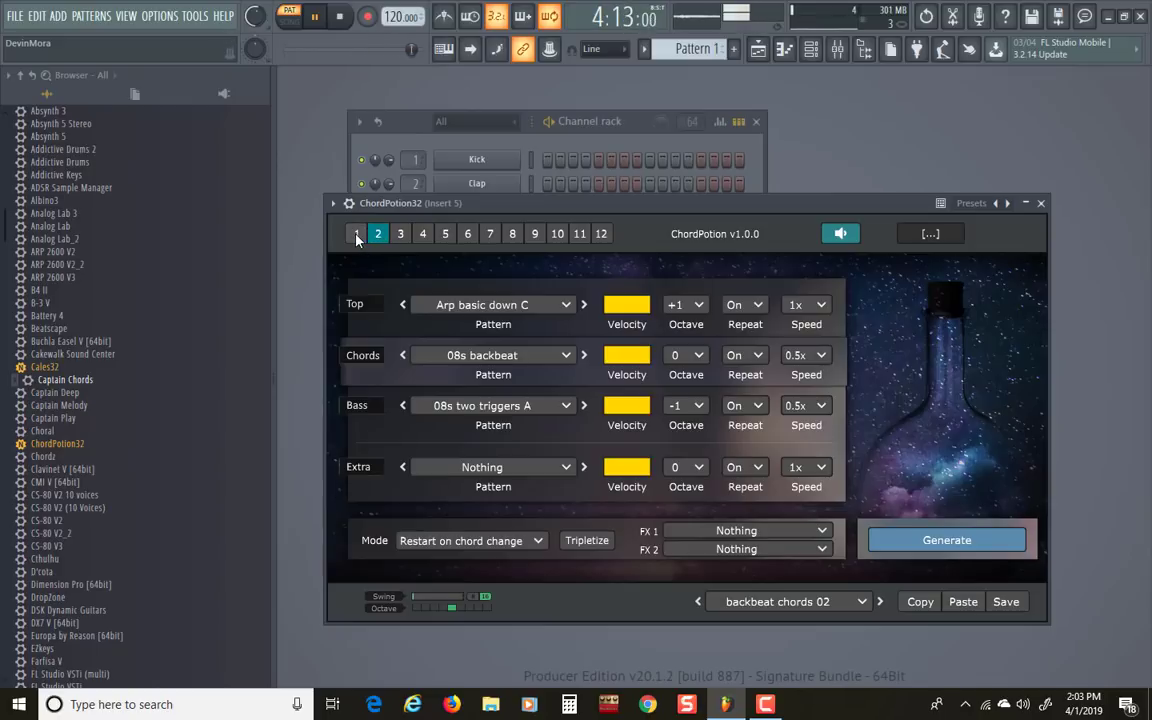
{"action": "left_click", "coordinate": [356, 236]}
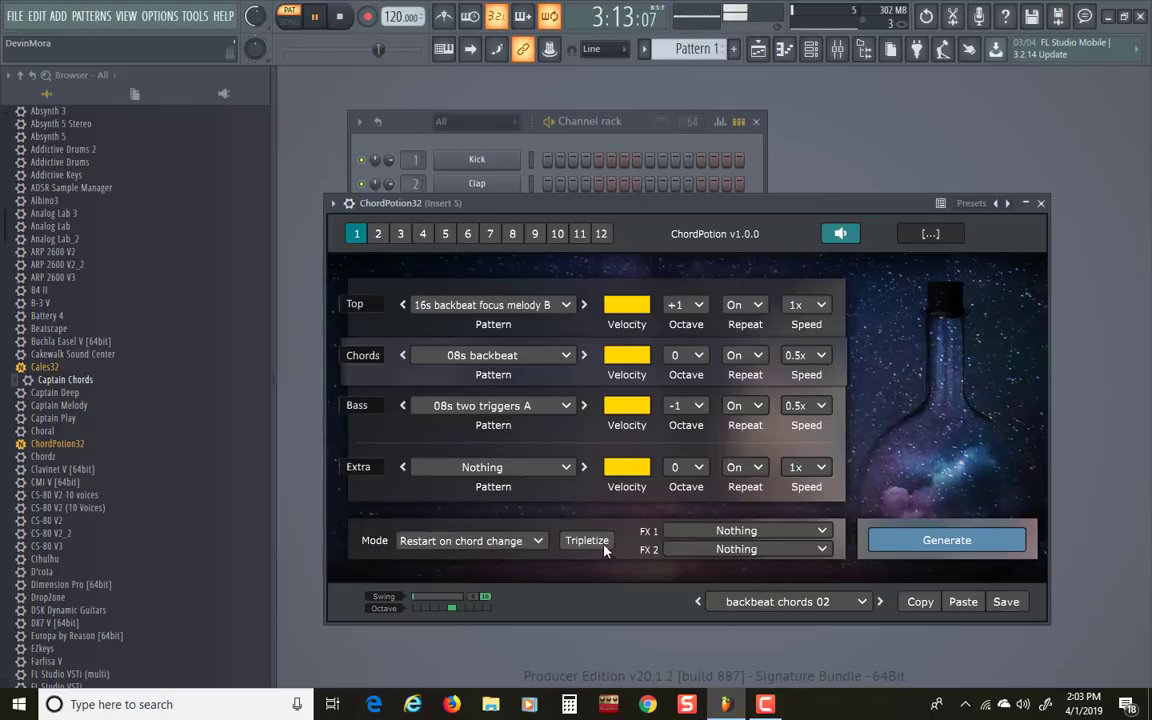
{"action": "left_click", "coordinate": [338, 17]}
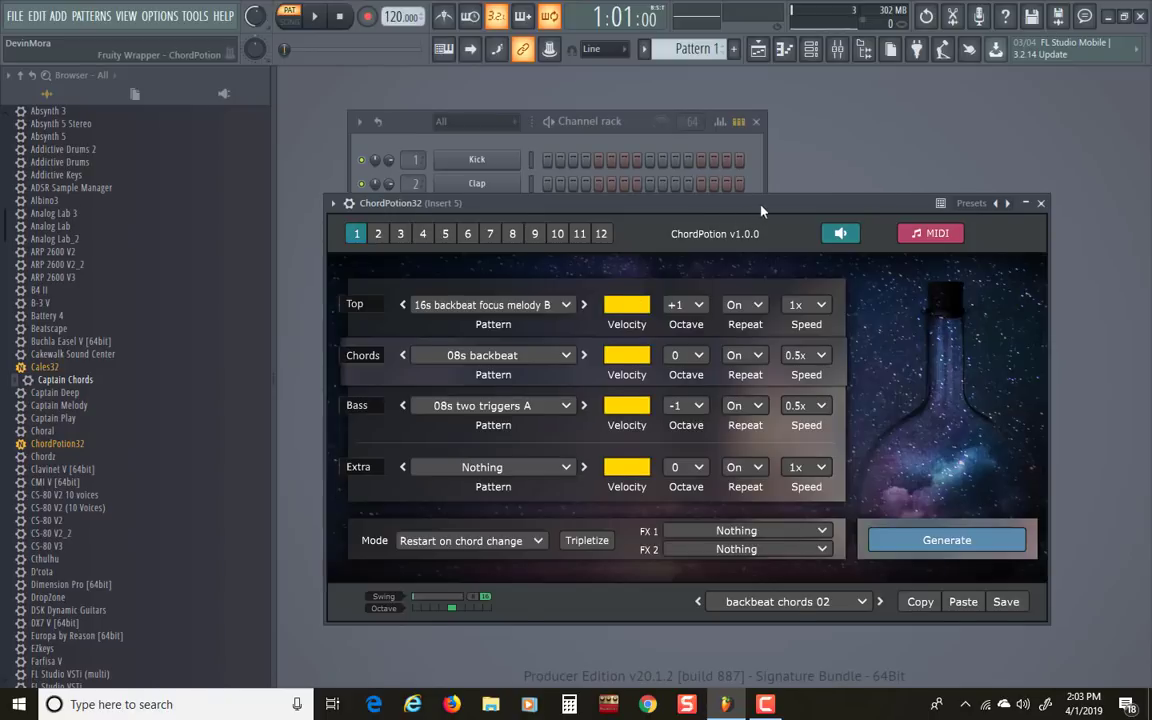
Move the ChordPotion32 window aside to view the channel rack's notes, switch to slot 2, and bring the window back up.
{"action": "left_click_drag", "start_coordinate": [758, 208], "coordinate": [784, 267]}
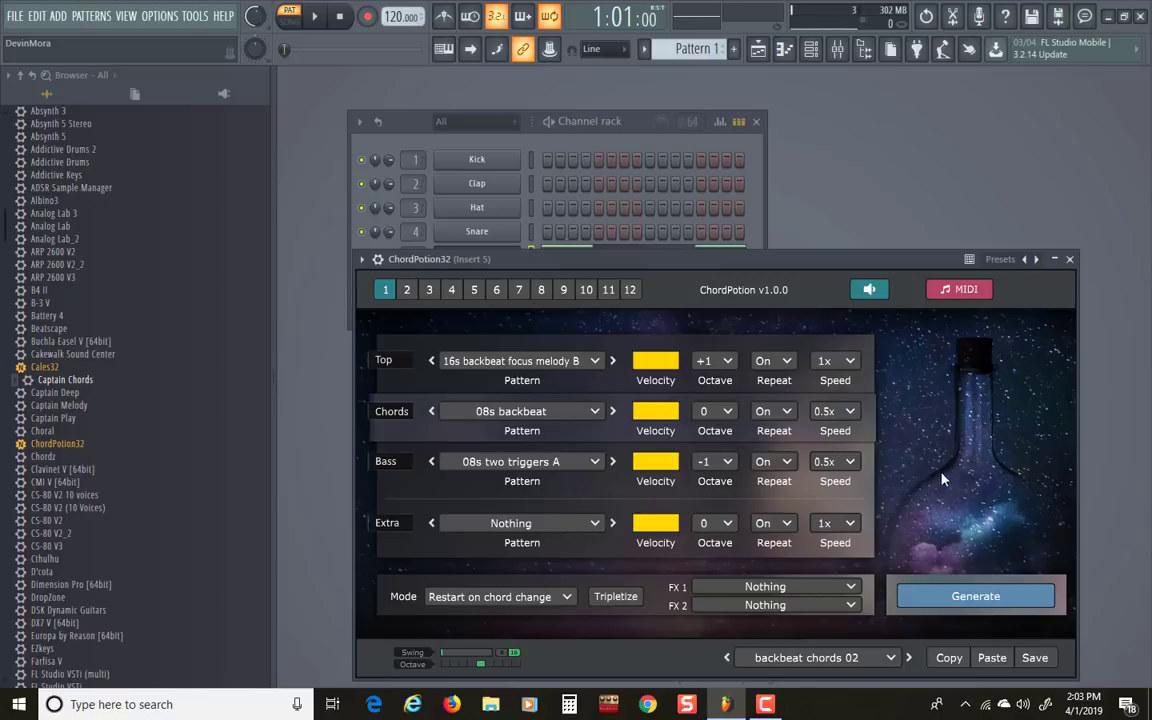
{"action": "left_click_drag", "start_coordinate": [850, 265], "coordinate": [855, 337]}
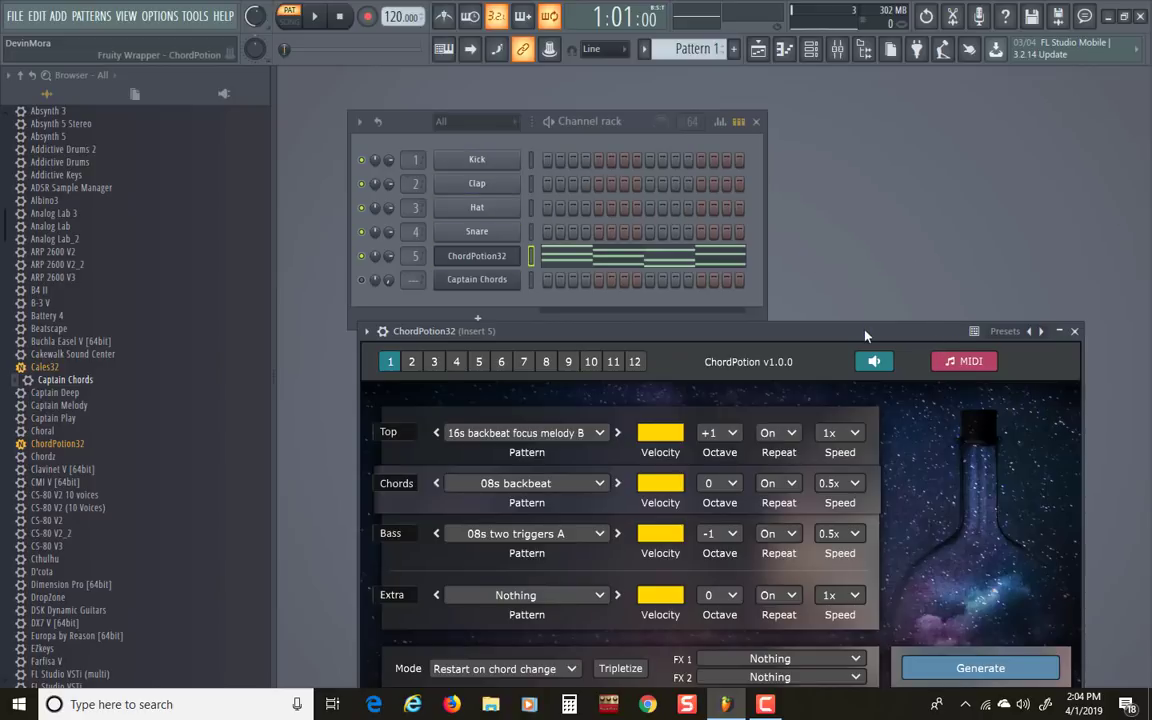
{"action": "left_click_drag", "start_coordinate": [778, 331], "coordinate": [772, 302]}
{"action": "left_click", "coordinate": [405, 333]}
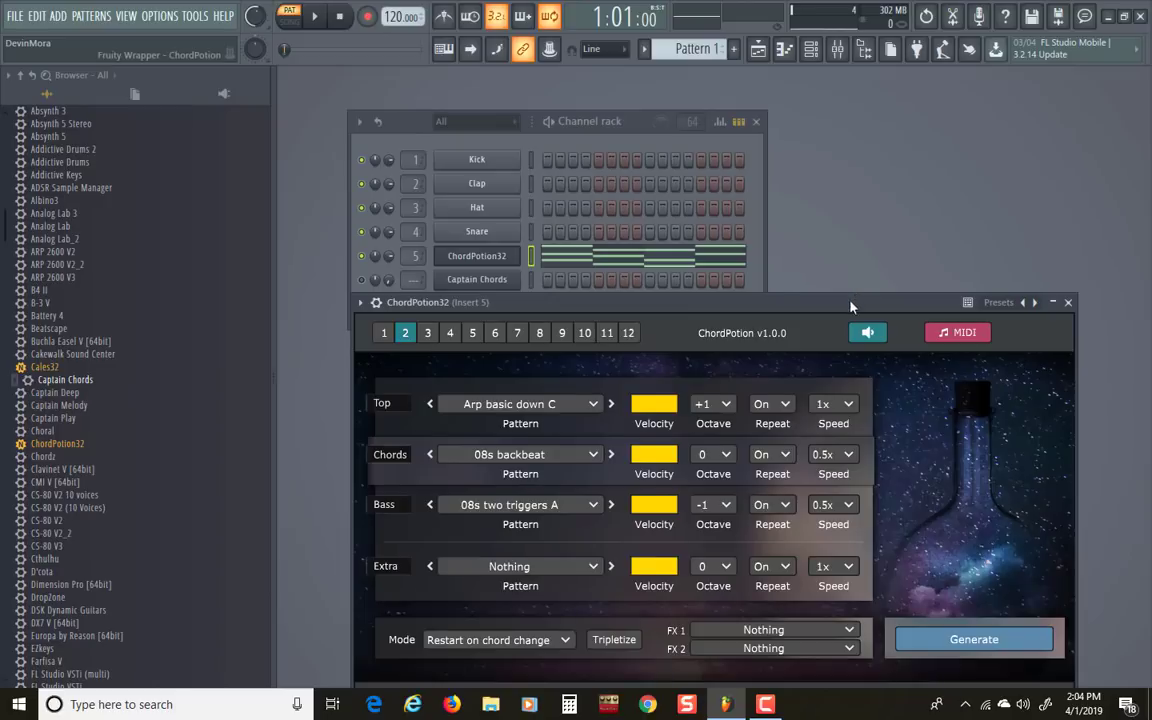
{"action": "left_click_drag", "start_coordinate": [849, 309], "coordinate": [824, 197]}
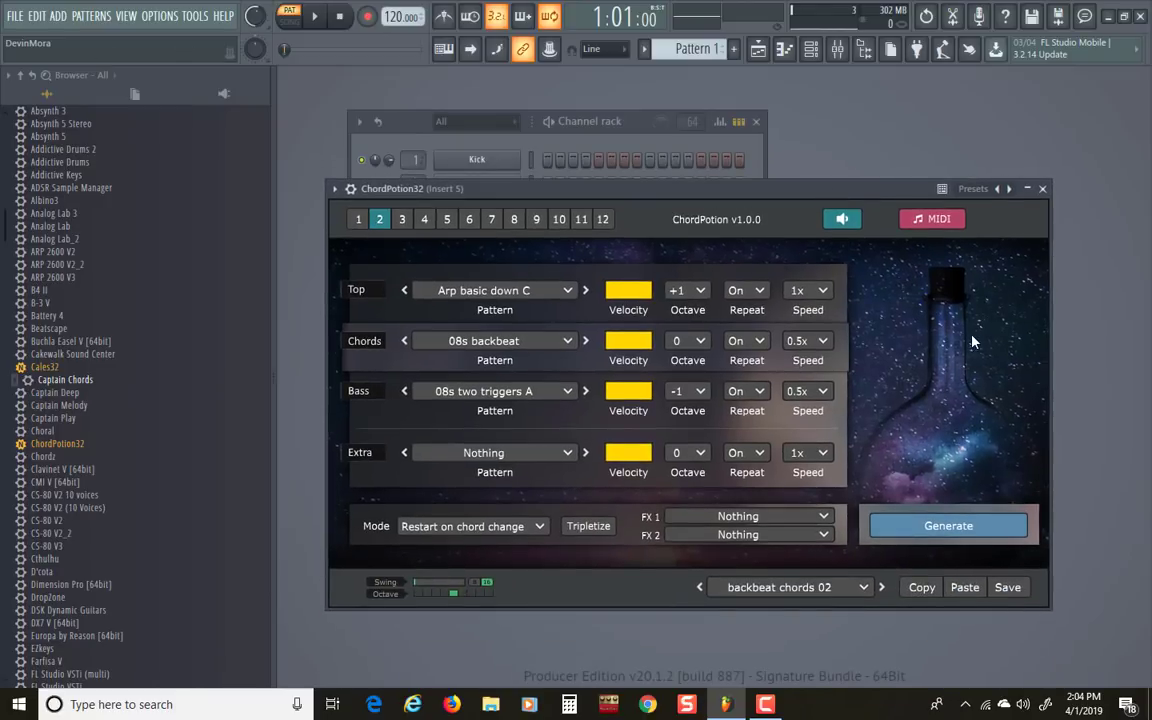